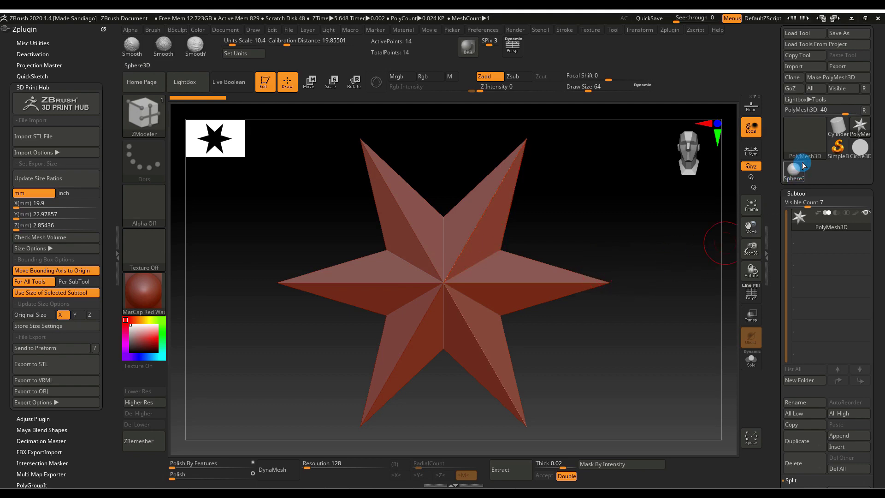
# - Switch to the Circle3D primitive and open its initialize settings
pyautogui.click(807, 140)
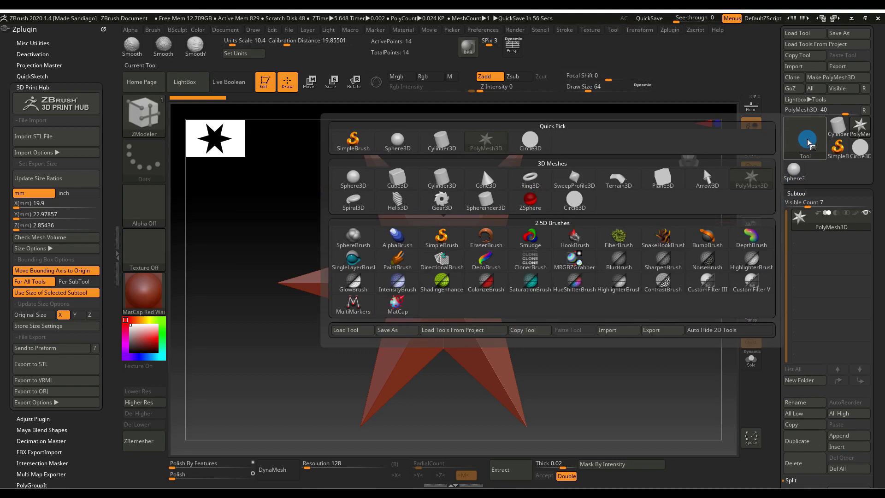
pyautogui.click(576, 198)
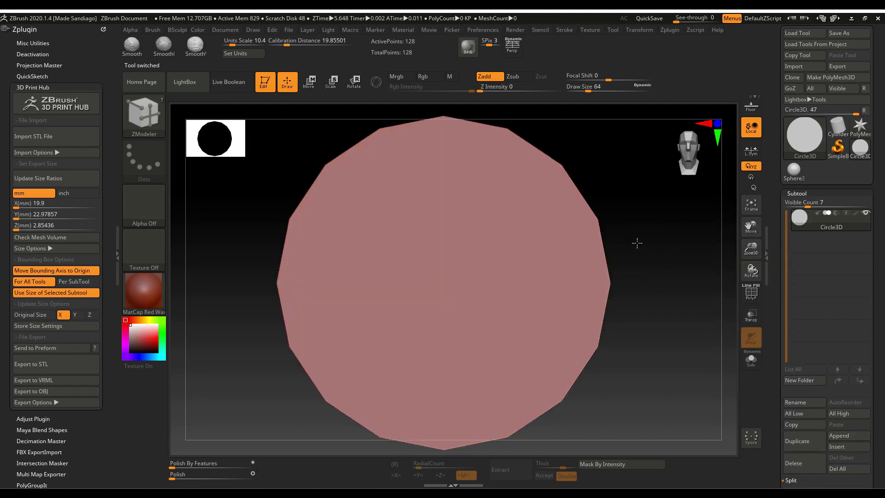
pyautogui.click(798, 193)
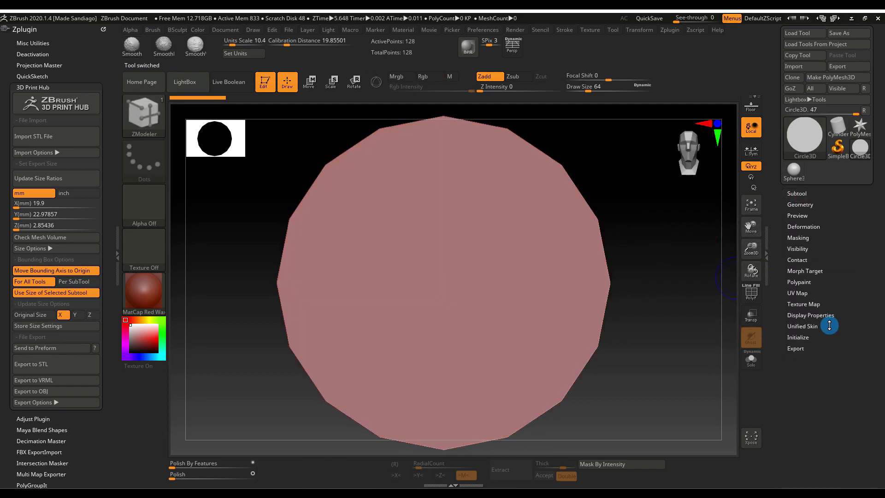
pyautogui.click(801, 337)
pyautogui.moveTo(881, 395); pyautogui.dragTo(882, 320)
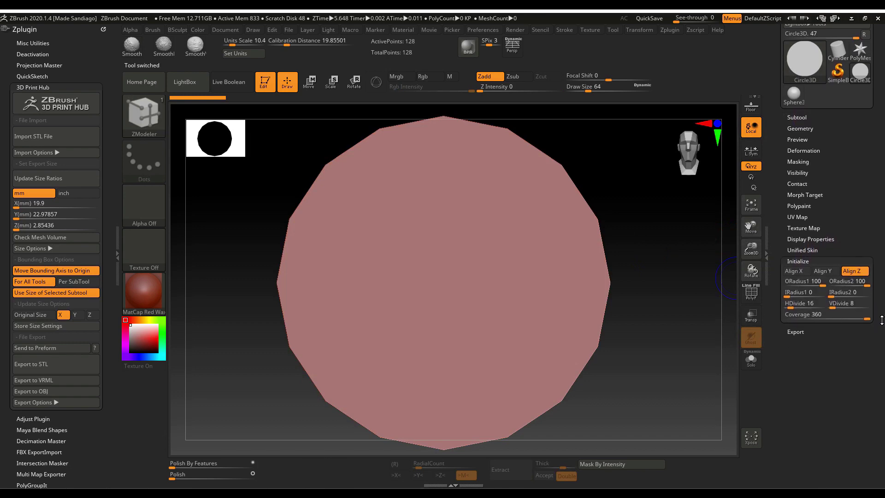
# - Set the circle's HDivide to 6 to shape it as a hexagon
pyautogui.click(795, 307)
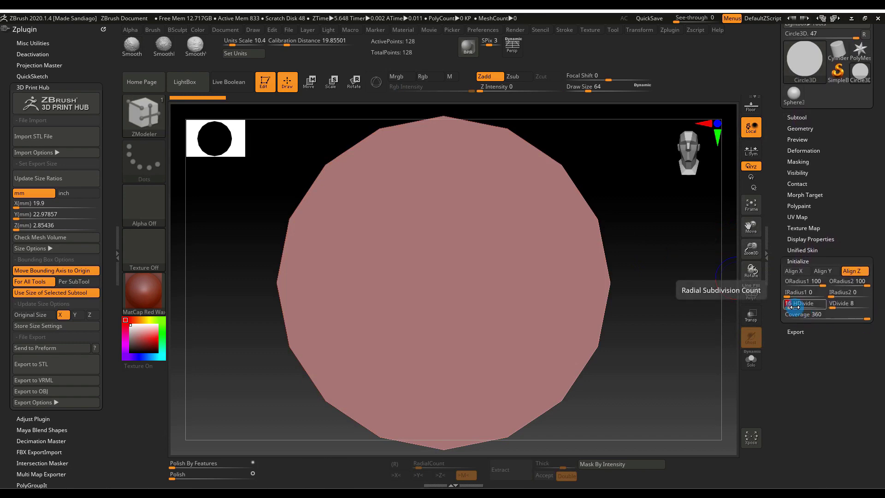
pyautogui.write('8')
pyautogui.press('Return')
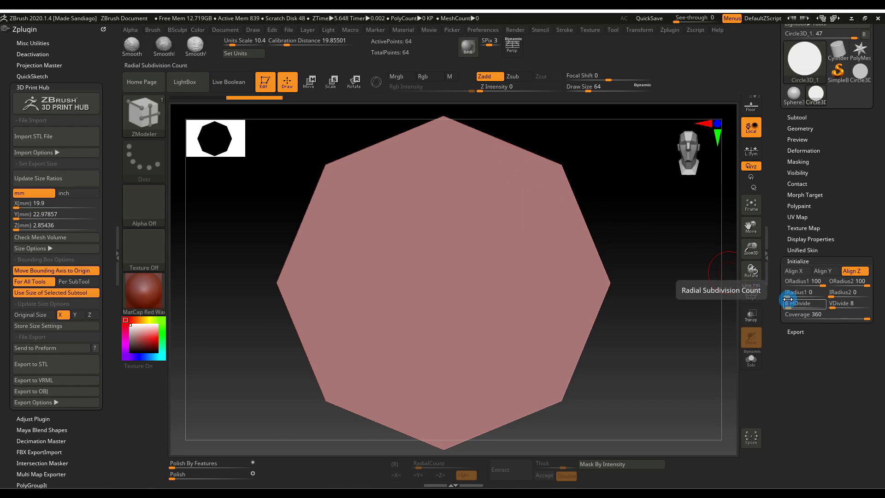
pyautogui.press('Return')
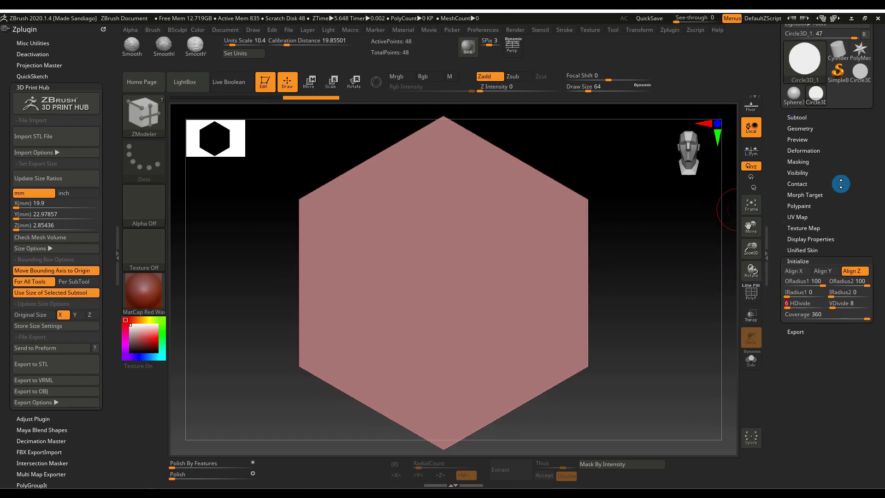
# - Convert the hexagon primitive to a PolyMesh3D and turn on the polyframe display
pyautogui.moveTo(841, 183); pyautogui.dragTo(875, 354)
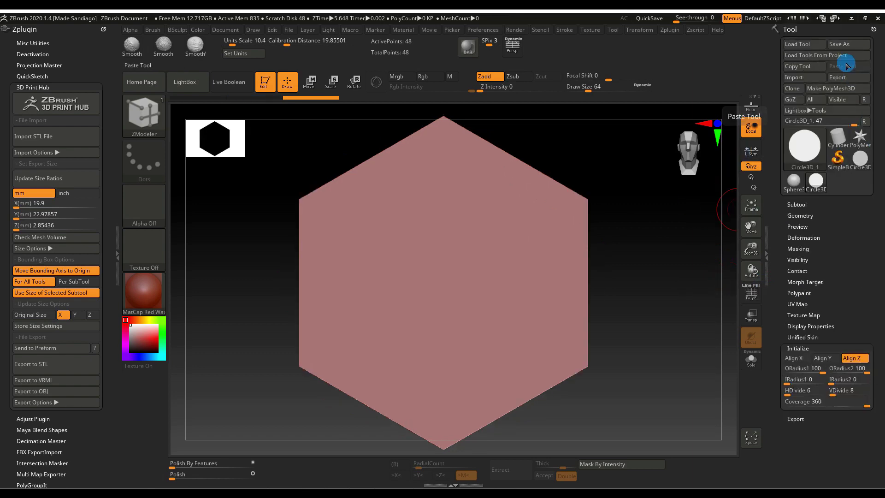
pyautogui.click(843, 88)
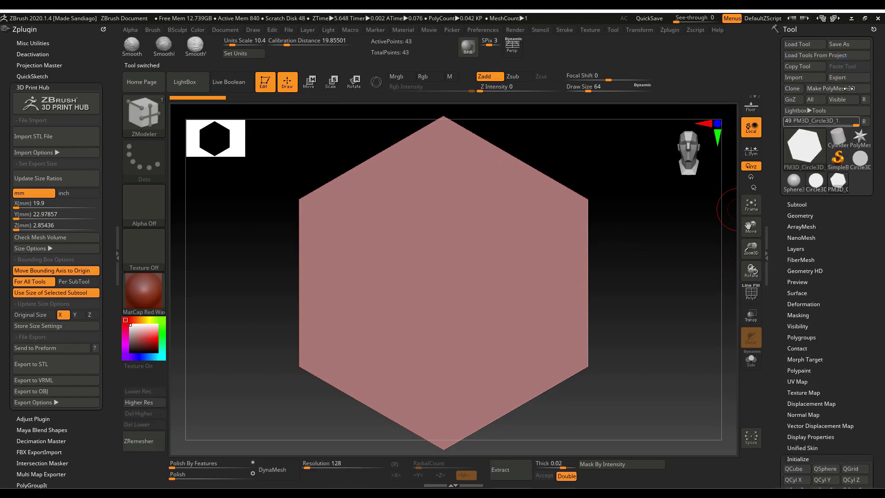
pyautogui.click(755, 297)
pyautogui.keyDown('ctrl'); pyautogui.moveTo(647, 353); pyautogui.dragTo(637, 325, button='right'); pyautogui.keyUp('ctrl')
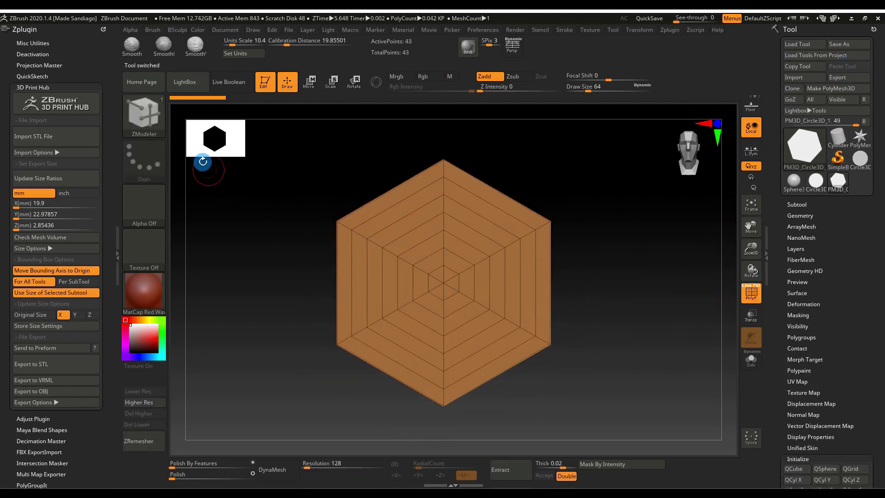
# - Collapse the Zplugin palette, expand the BSculpt brush palette and activate the ZModeler brush
pyautogui.click(37, 87)
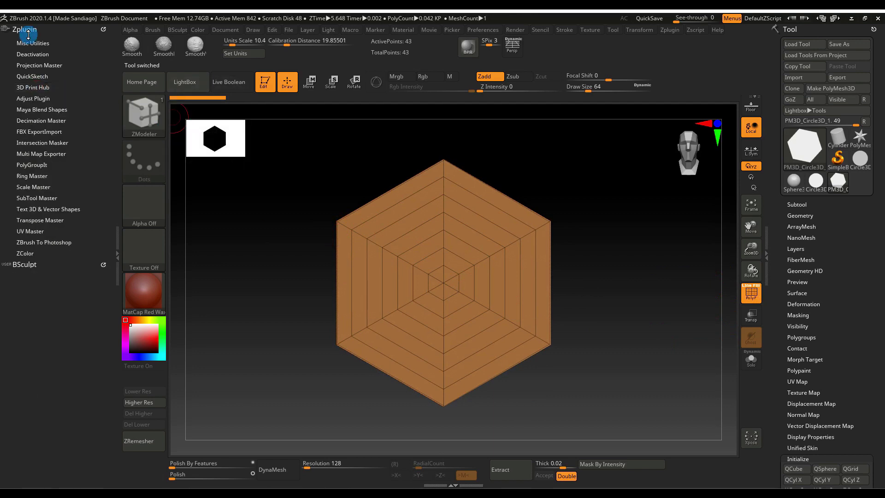
pyautogui.click(27, 29)
pyautogui.click(34, 41)
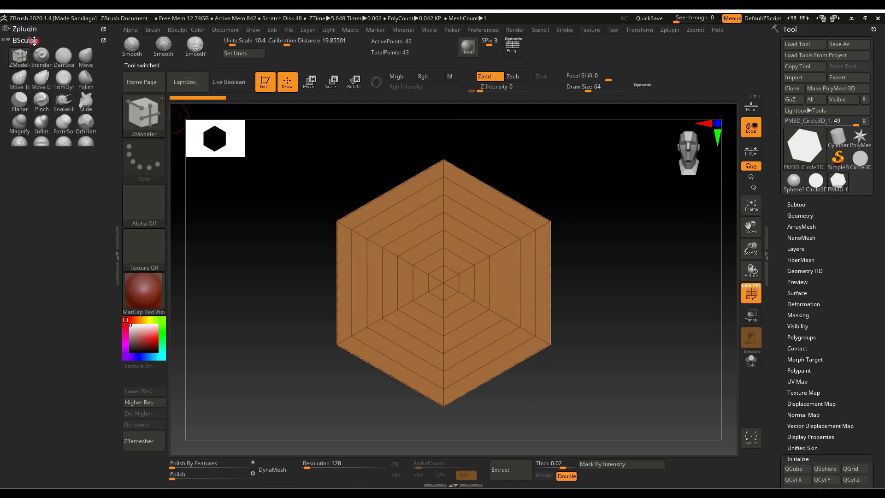
pyautogui.click(20, 57)
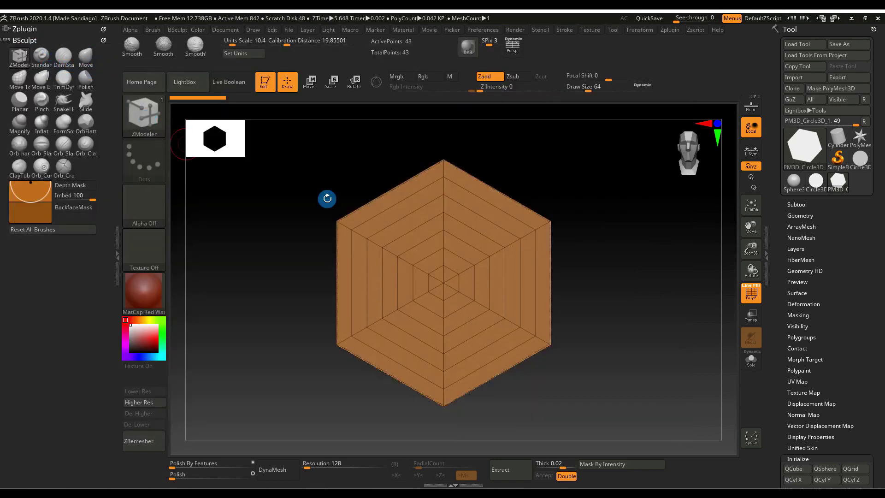
# - Extrude all polygons of the flat hexagon with ZModeler to turn it into a thin slab
pyautogui.moveTo(516, 286); pyautogui.dragTo(519, 208, button='right')
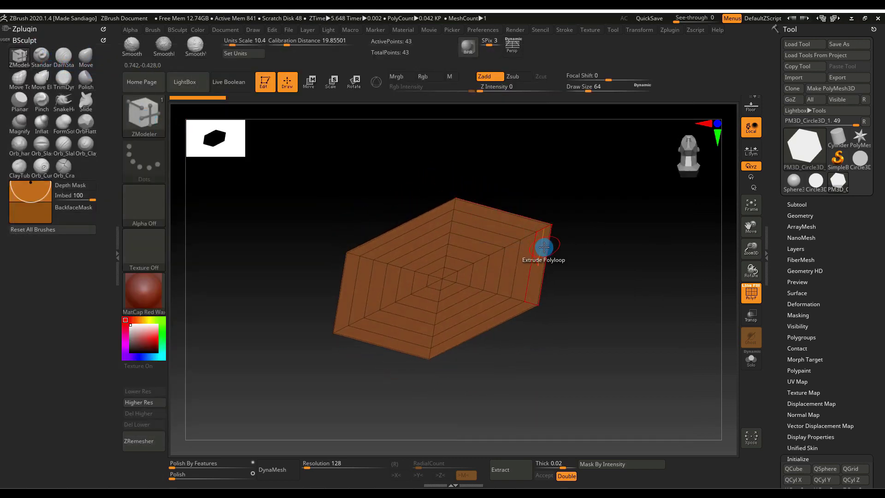
pyautogui.press('space')
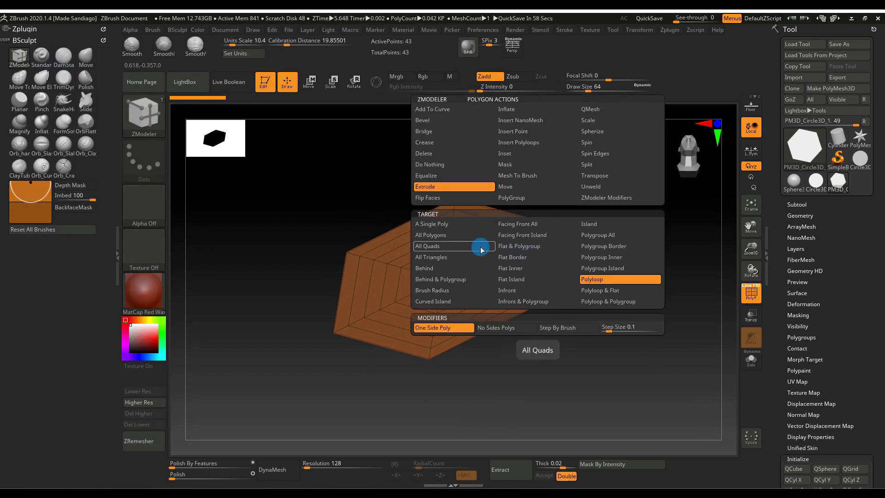
pyautogui.click(458, 237)
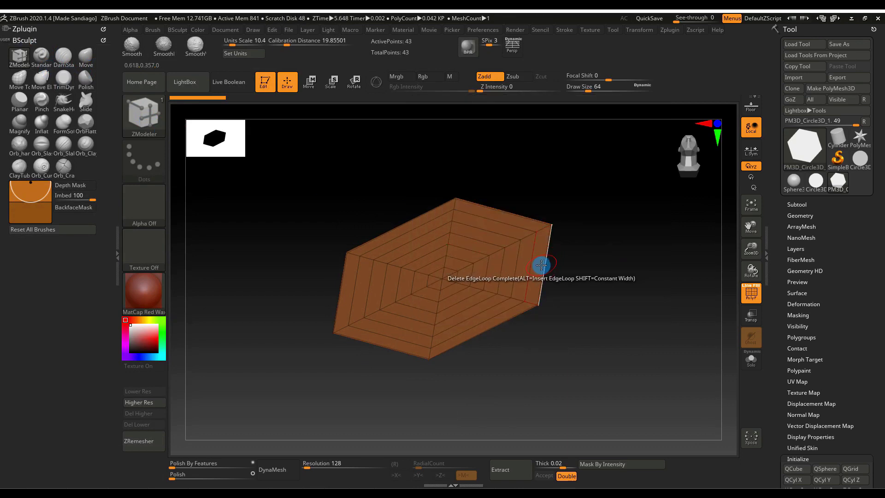
pyautogui.moveTo(535, 263); pyautogui.dragTo(567, 231)
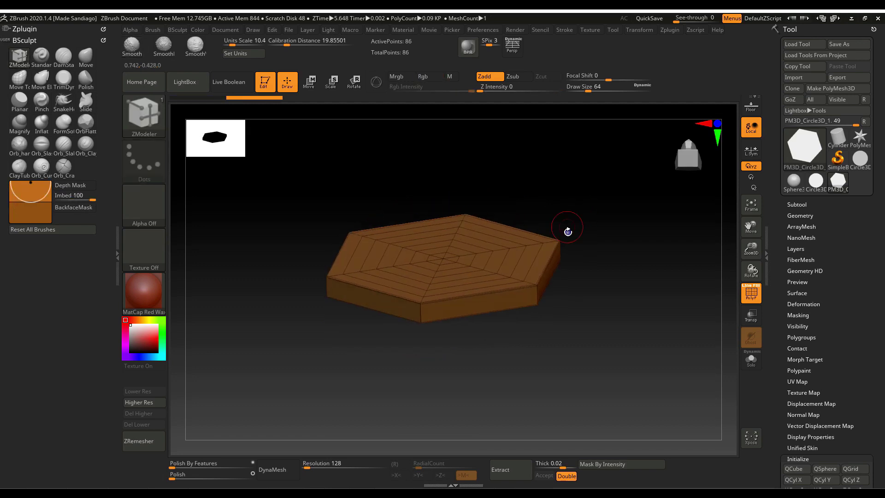
# - Set the ZModeler extrude target to Polyloop and pull the slab's side faces outward as a detached band
pyautogui.press('space')
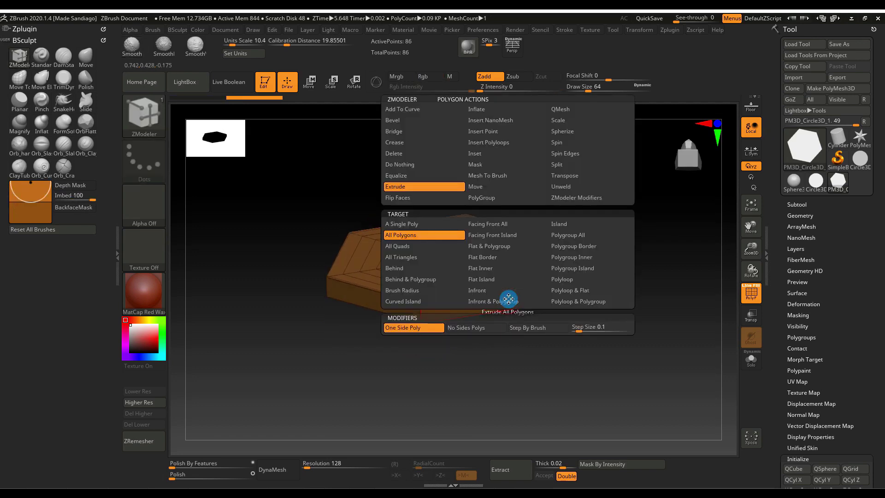
pyautogui.click(562, 279)
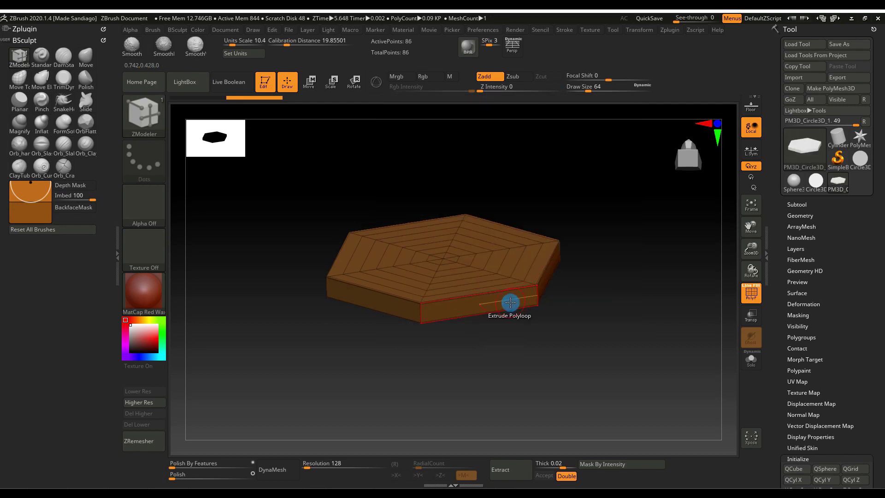
pyautogui.moveTo(510, 302); pyautogui.dragTo(518, 317)
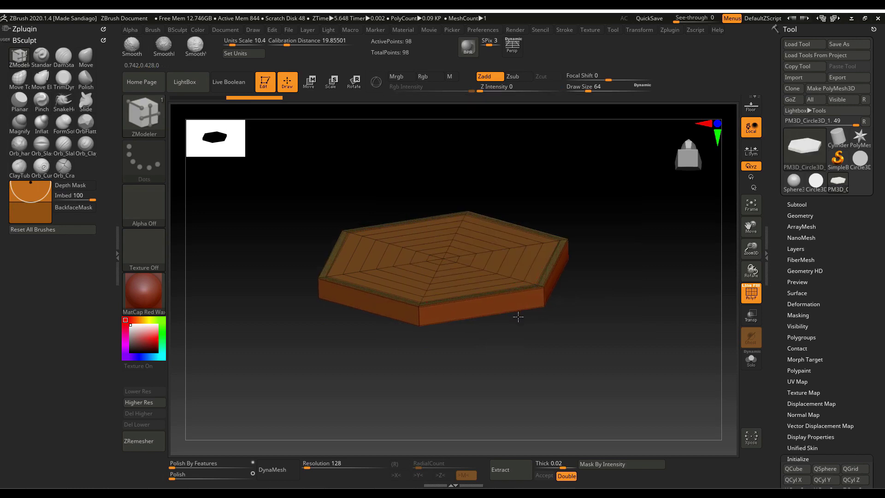
pyautogui.press('ctrl')
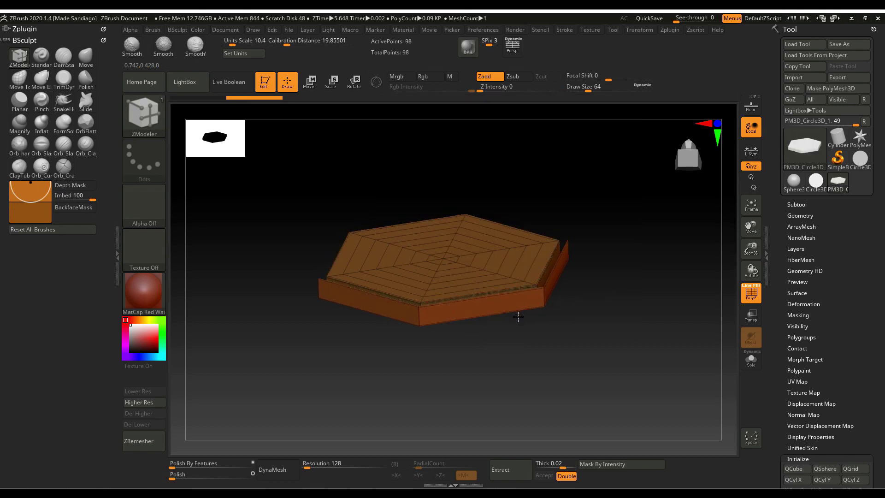
pyautogui.moveTo(520, 316); pyautogui.dragTo(608, 316)
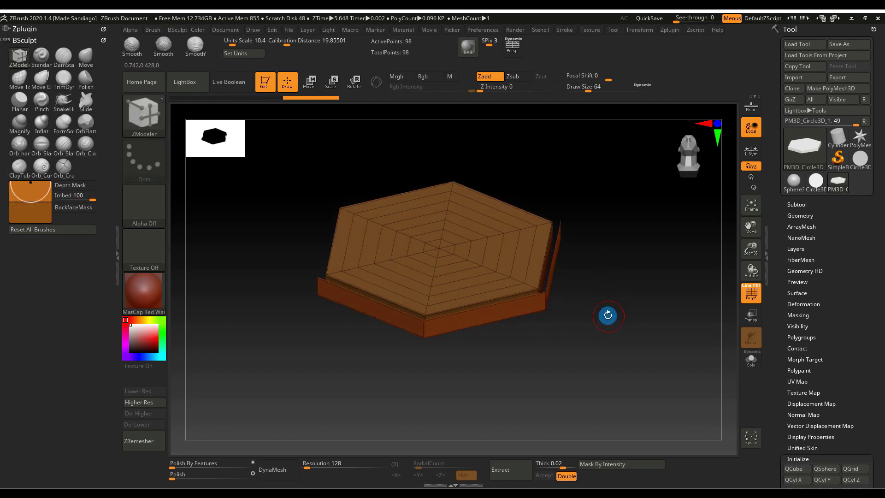
# - Split the mesh into separate subtools by polygroup with Groups Split
pyautogui.click(804, 207)
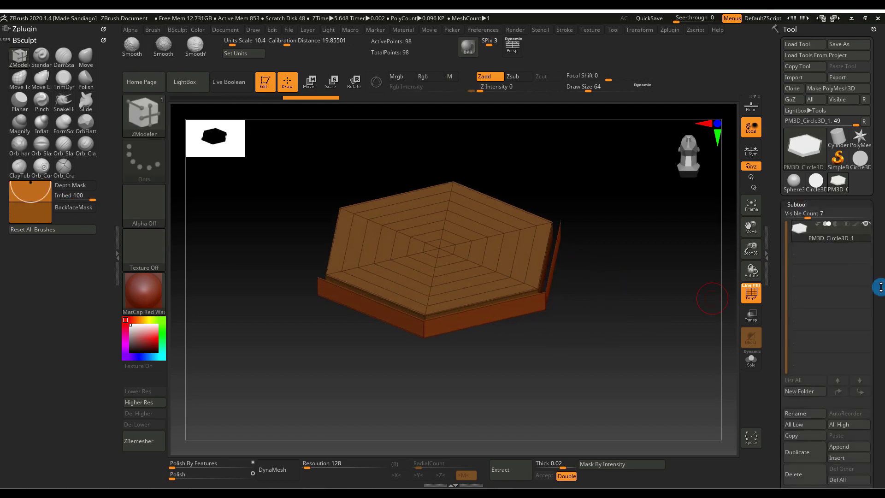
pyautogui.moveTo(879, 300); pyautogui.dragTo(880, 154)
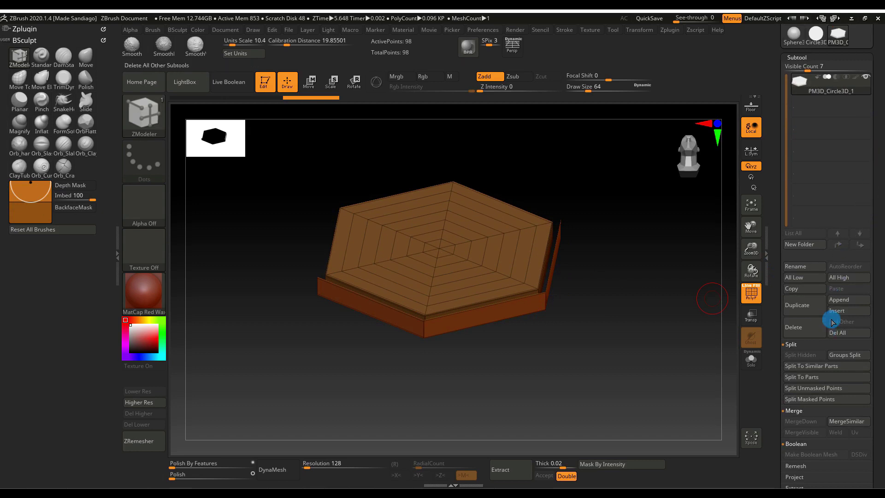
pyautogui.click(853, 356)
pyautogui.click(718, 375)
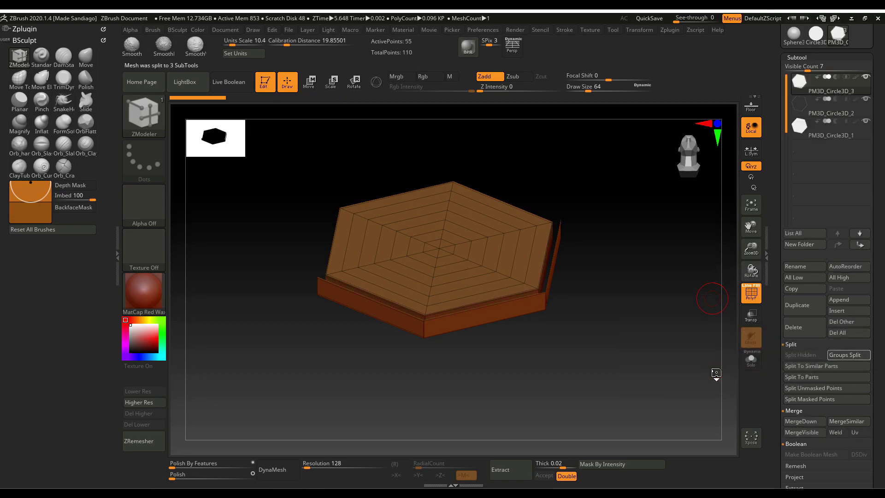
# - Select the side band subtool and delete all other subtools
pyautogui.click(842, 114)
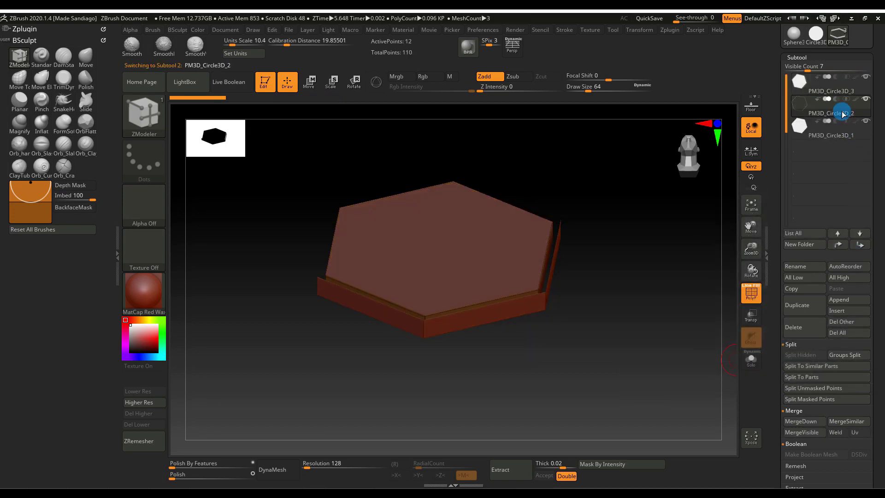
pyautogui.click(847, 322)
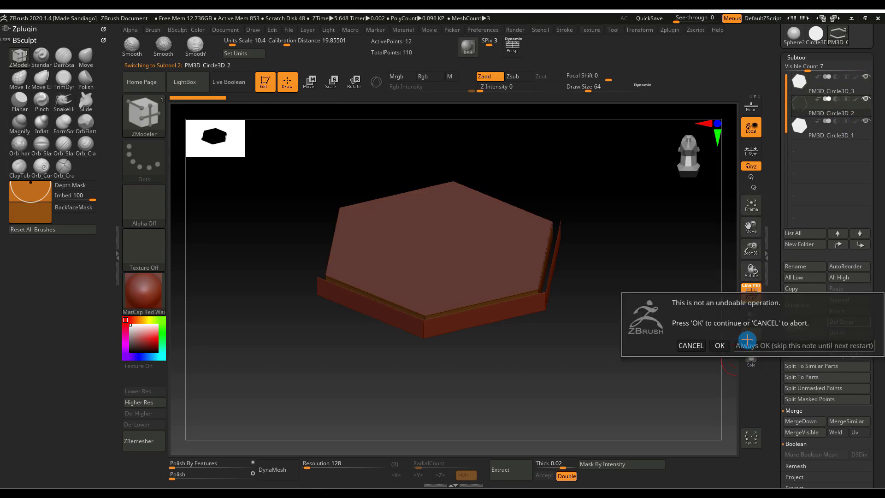
pyautogui.click(722, 343)
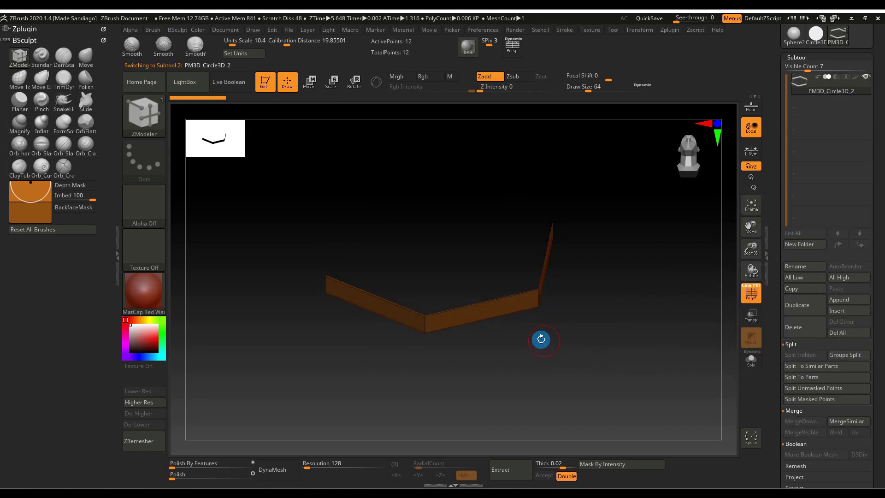
# - Extrude the side band's polyloop outward into a thick hexagonal ring and extrude the ring's top polyloop upward
pyautogui.moveTo(499, 308); pyautogui.dragTo(510, 325)
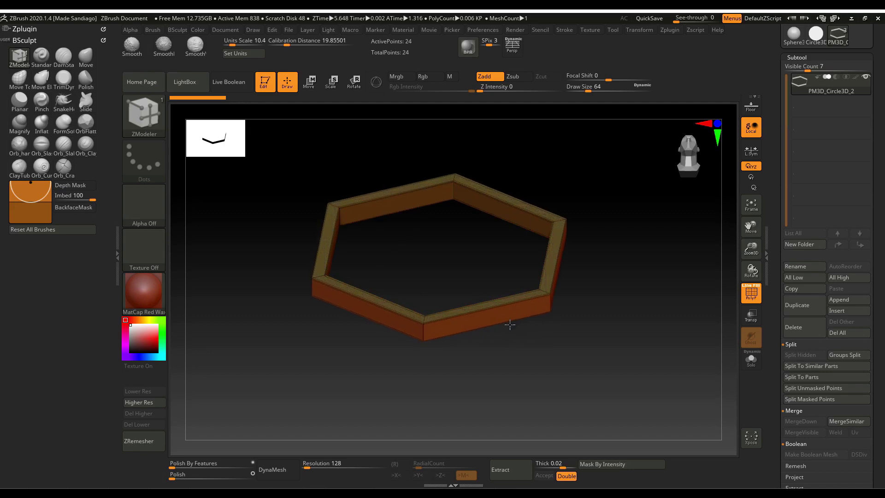
pyautogui.moveTo(653, 316)
pyautogui.mouseDown(button='right')
pyautogui.moveTo(646, 295)
pyautogui.moveTo(635, 292)
pyautogui.moveTo(646, 302)
pyautogui.moveTo(643, 291)
pyautogui.moveTo(613, 281)
pyautogui.moveTo(614, 296)
pyautogui.moveTo(582, 313)
pyautogui.moveTo(591, 322)
pyautogui.mouseUp(button='right')
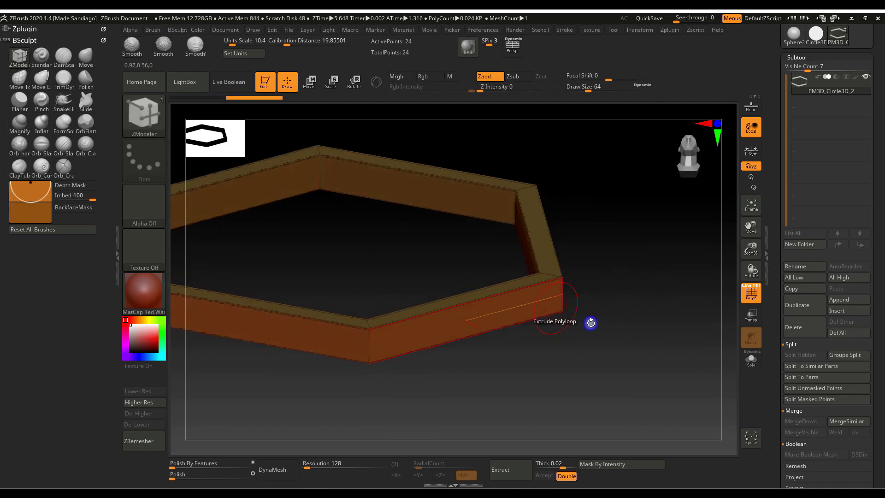
pyautogui.moveTo(528, 277); pyautogui.dragTo(528, 266)
pyautogui.moveTo(530, 263); pyautogui.dragTo(494, 290, button='right')
# - Delete the leftover horizontal edge loops below the raised rim on the ring's outer and inner walls
pyautogui.press('space')
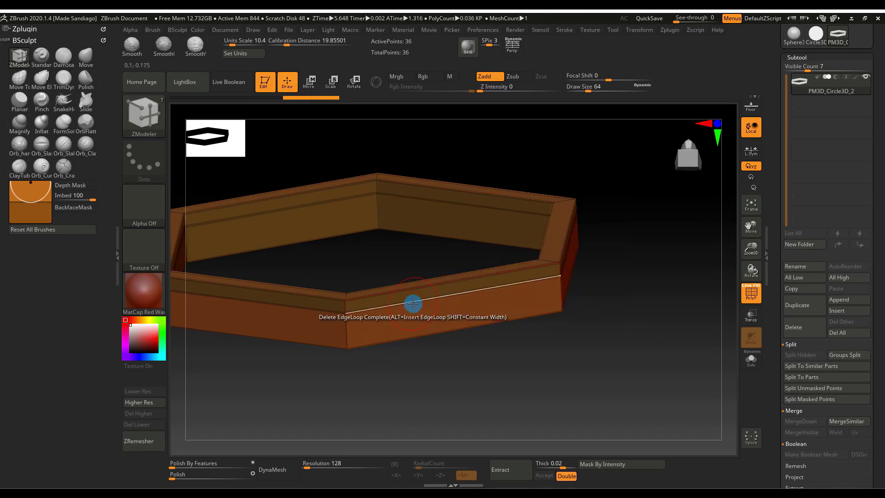
pyautogui.click(413, 303)
pyautogui.moveTo(454, 251); pyautogui.dragTo(491, 300)
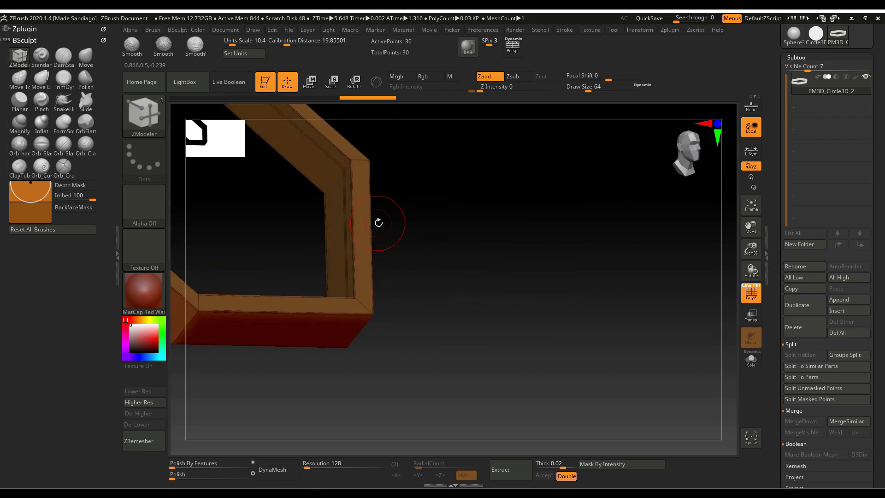
pyautogui.moveTo(378, 222); pyautogui.dragTo(391, 231)
pyautogui.click(322, 245)
pyautogui.moveTo(322, 246); pyautogui.dragTo(442, 268)
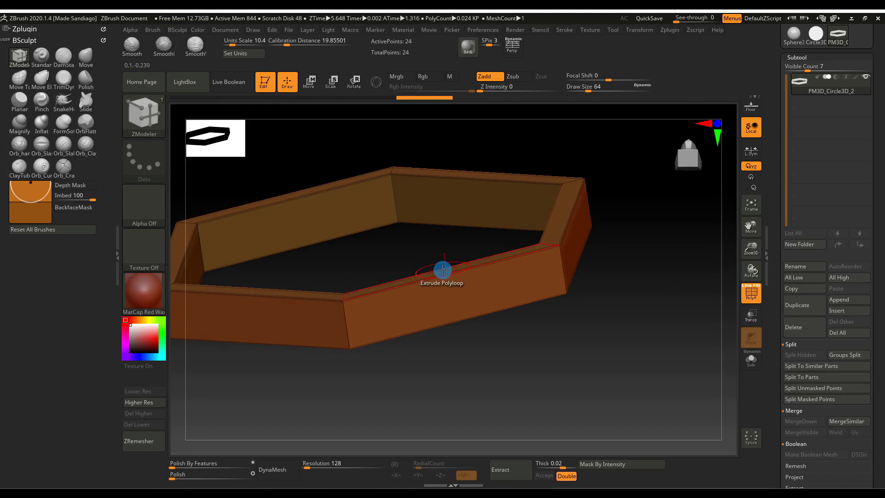
# - Bevel the ring's complete outer top and bottom edge loops with ZModeler to form narrow chamfered strips
pyautogui.press('space')
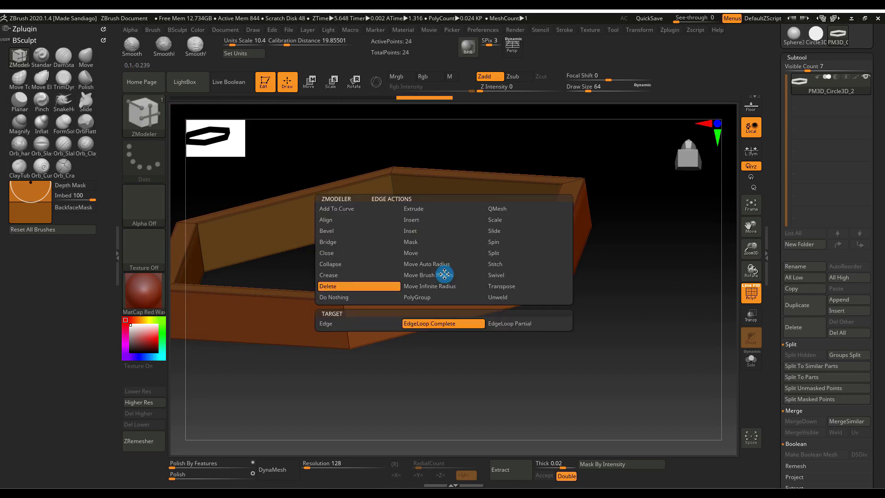
pyautogui.click(336, 234)
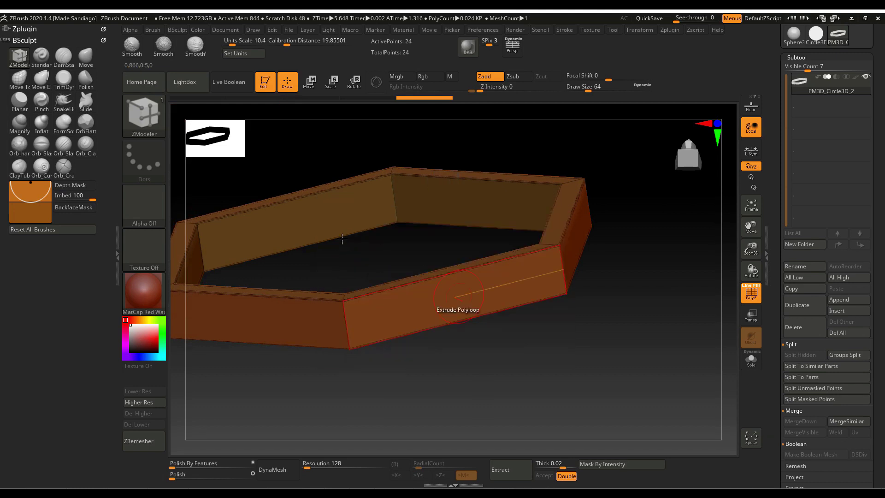
pyautogui.keyDown('ctrl'); pyautogui.moveTo(458, 239); pyautogui.dragTo(493, 265, button='right'); pyautogui.keyUp('ctrl')
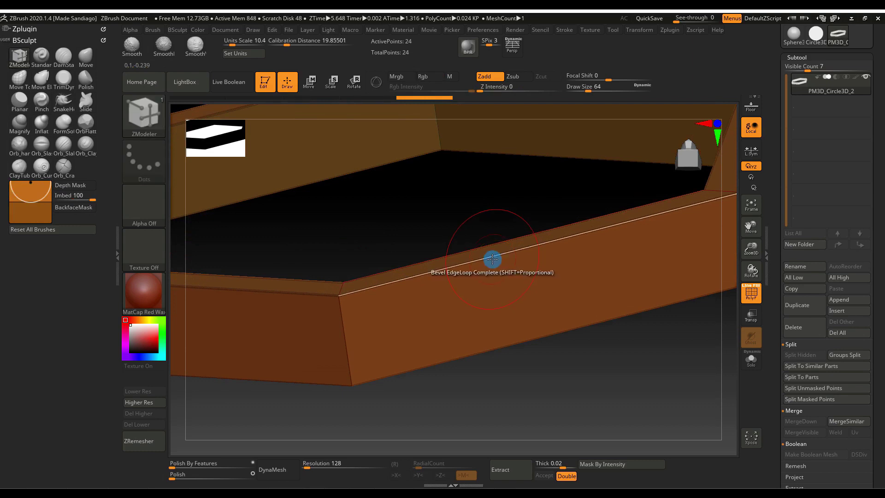
pyautogui.moveTo(492, 259); pyautogui.dragTo(493, 262)
pyautogui.click(492, 262)
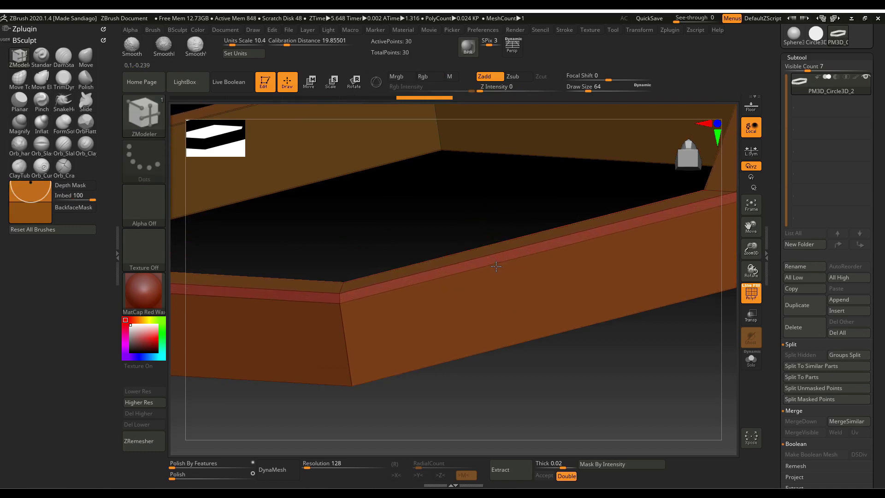
pyautogui.moveTo(547, 316); pyautogui.dragTo(536, 279, button='right')
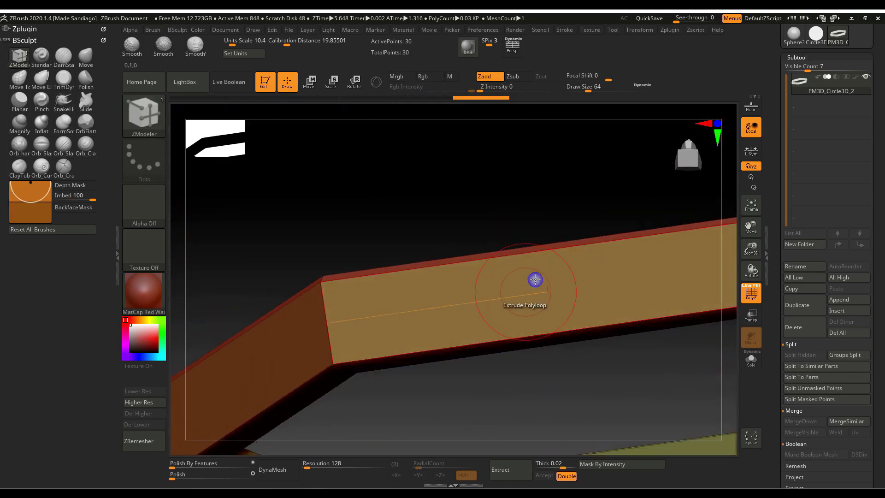
pyautogui.click(507, 335)
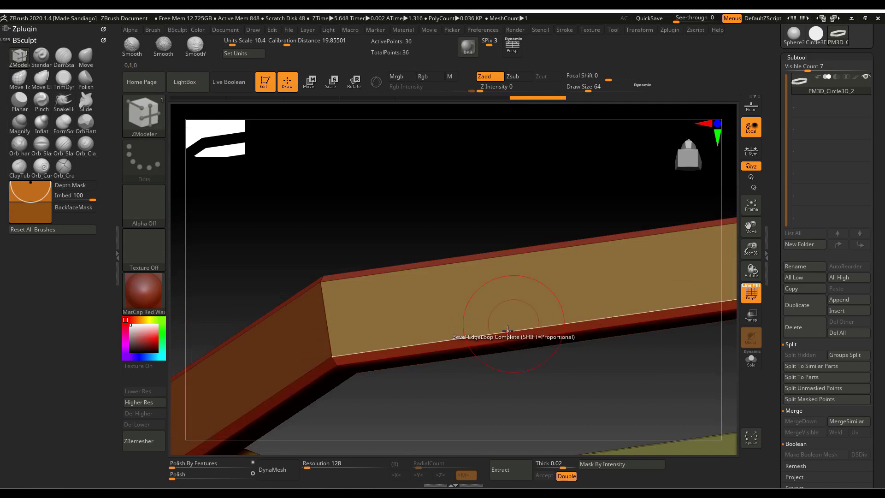
# - Examine the bevelled outer edges of the hexagonal ring from the side and at an angle
pyautogui.moveTo(515, 302)
pyautogui.mouseDown(button='right')
pyautogui.moveTo(525, 215)
pyautogui.moveTo(524, 235)
pyautogui.mouseUp(button='right')
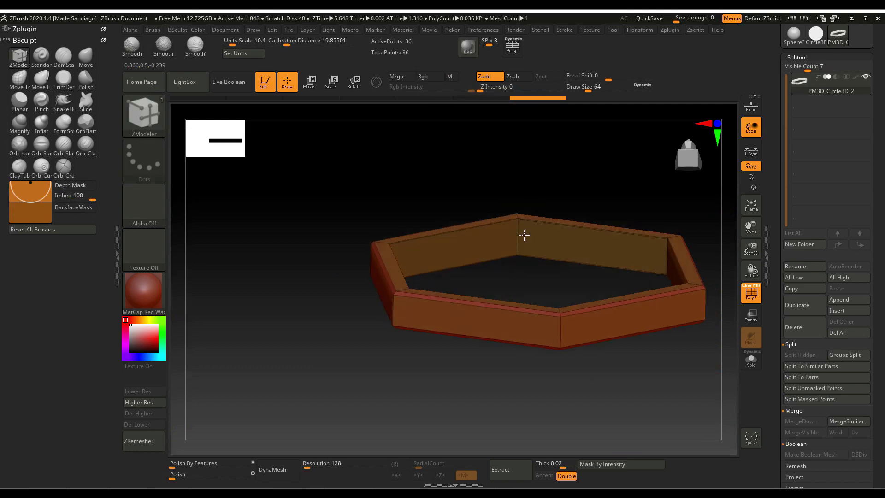
pyautogui.moveTo(566, 193); pyautogui.dragTo(699, 343, button='right')
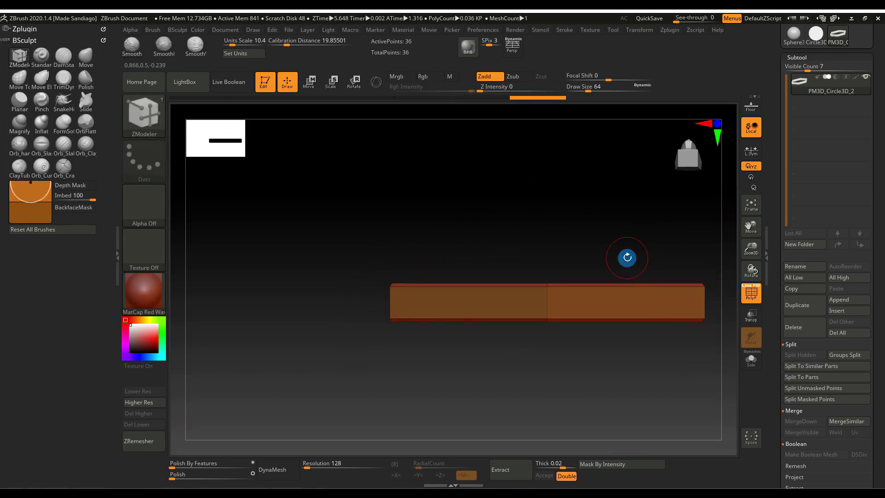
pyautogui.keyDown('ctrl'); pyautogui.moveTo(485, 225); pyautogui.dragTo(543, 277, button='right'); pyautogui.keyUp('ctrl')
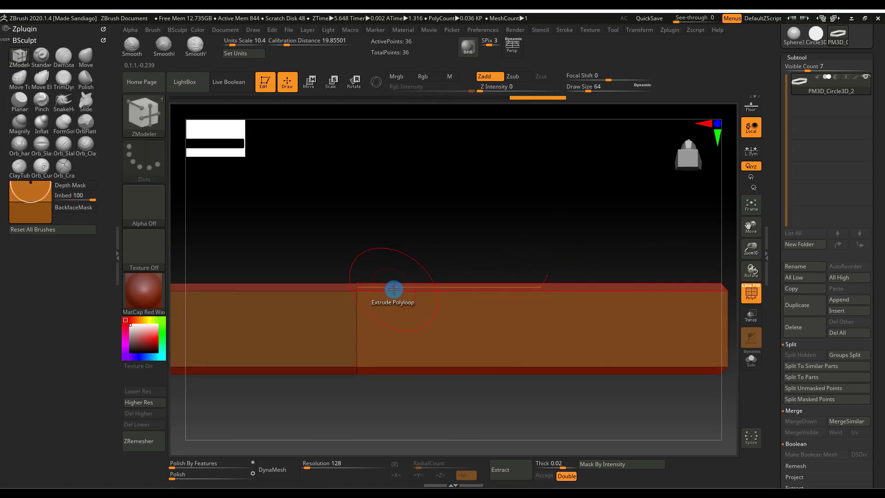
pyautogui.keyDown('ctrl'); pyautogui.moveTo(544, 314); pyautogui.dragTo(543, 284, button='right'); pyautogui.keyUp('ctrl')
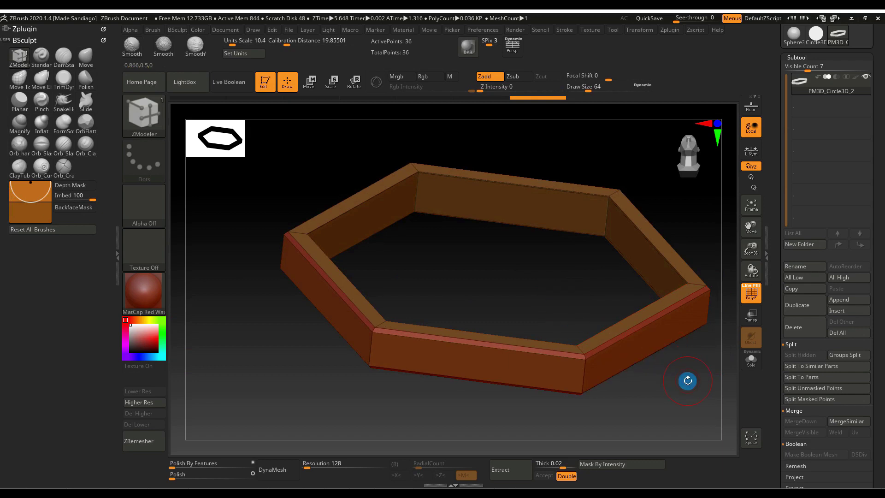
pyautogui.keyDown('alt'); pyautogui.moveTo(688, 380); pyautogui.dragTo(644, 381, button='right'); pyautogui.keyUp('alt')
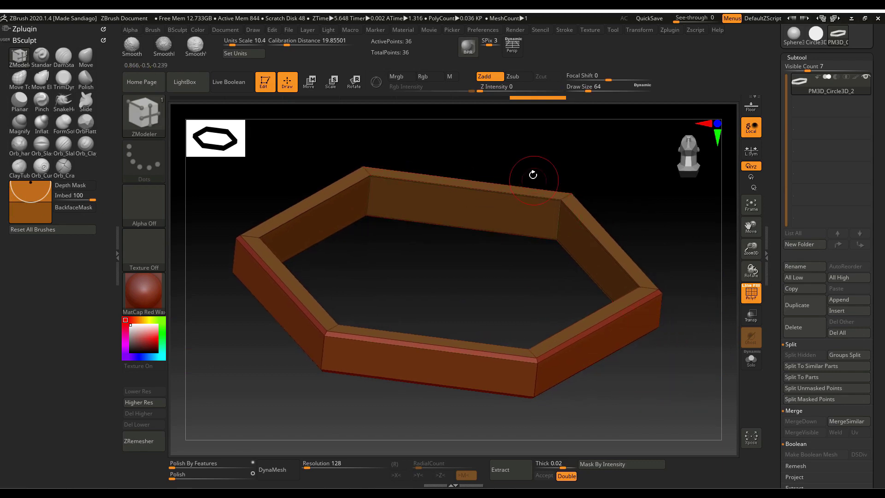
pyautogui.moveTo(532, 174); pyautogui.dragTo(527, 165, button='right')
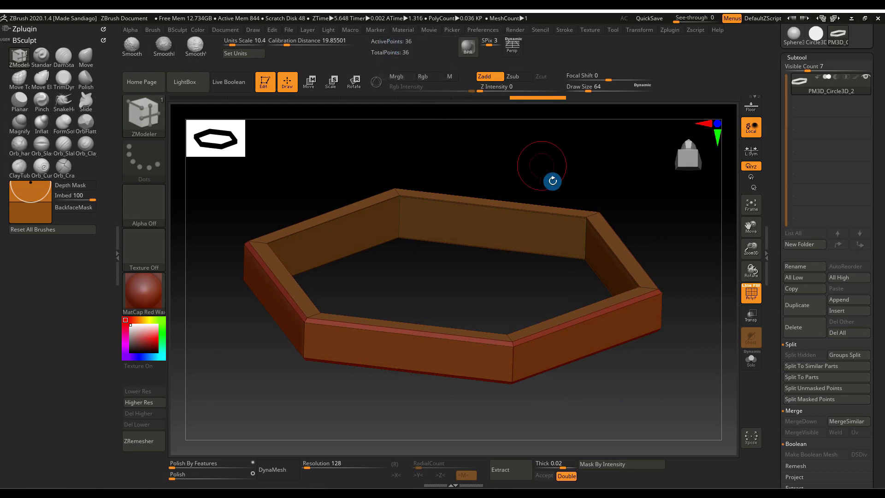
pyautogui.moveTo(553, 180); pyautogui.dragTo(558, 187, button='right')
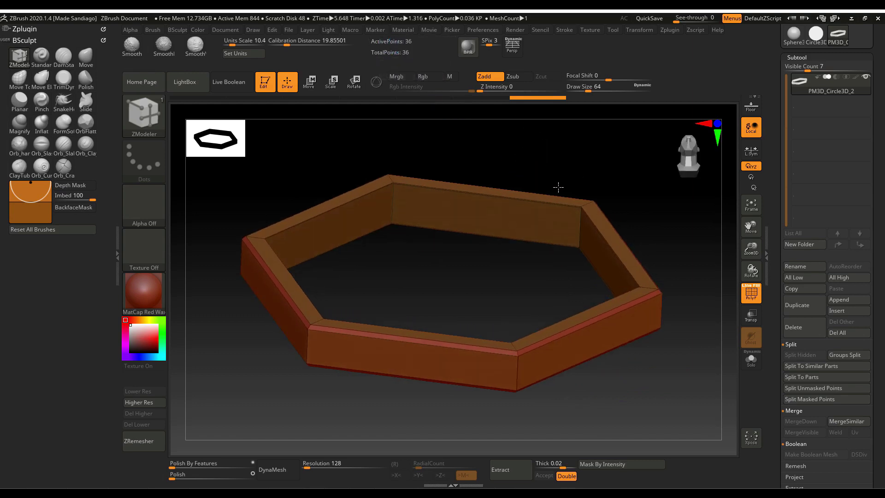
# - Turn off subdivision smoothing (Smt) and divide the ring up to subdivision level 3
pyautogui.click(802, 57)
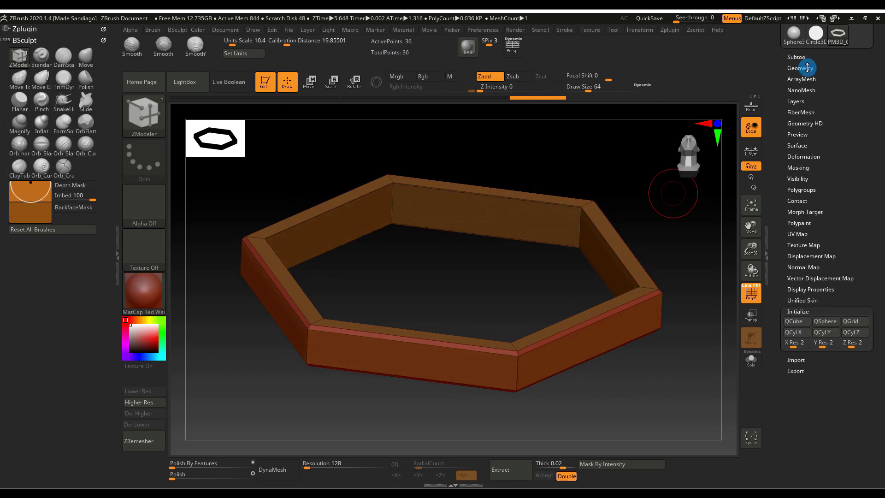
pyautogui.click(802, 68)
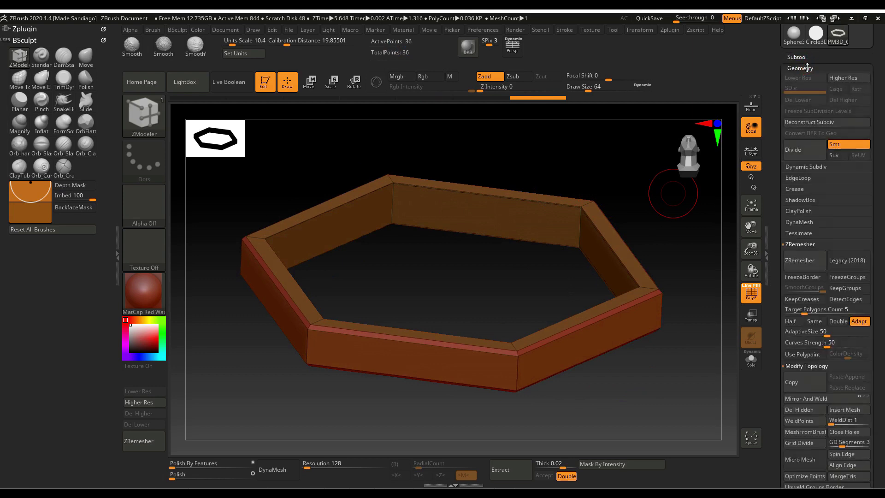
pyautogui.click(842, 147)
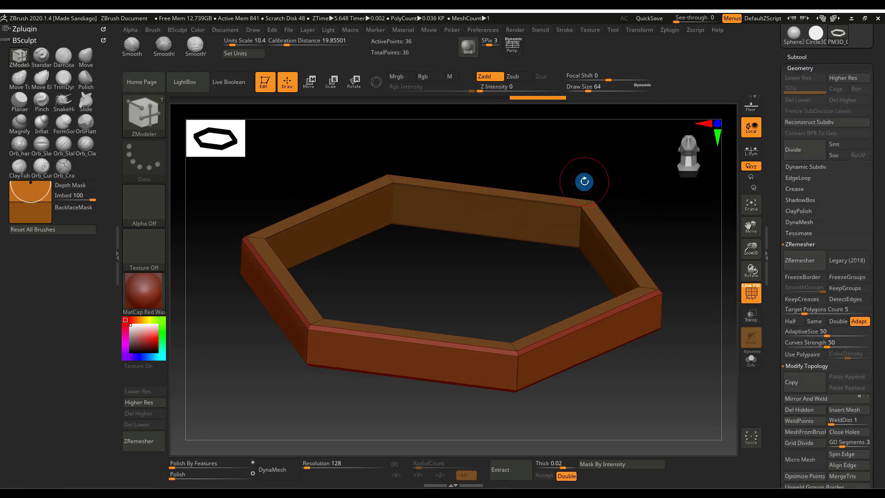
pyautogui.press('ctrl')
pyautogui.hotkey('ctrl', 'd')
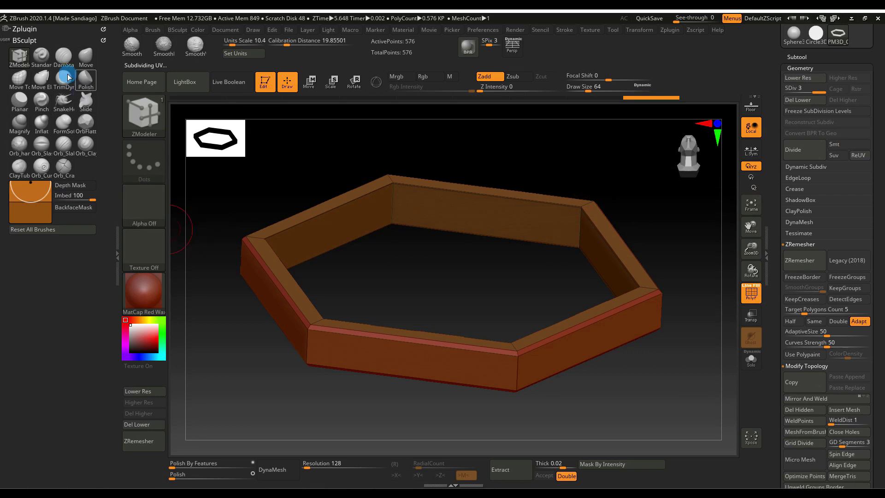
# - Create a new 3D text reading "L O V E" with Text 3D & Vector Shapes
pyautogui.click(28, 38)
pyautogui.click(27, 31)
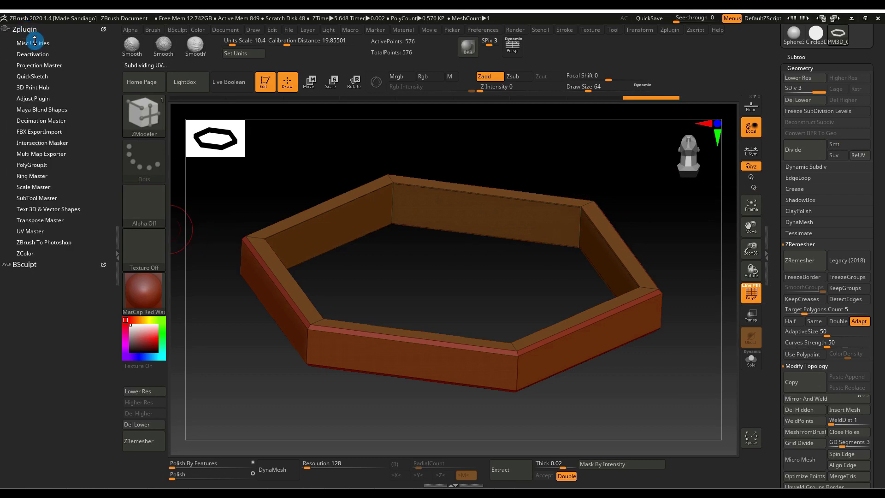
pyautogui.click(33, 210)
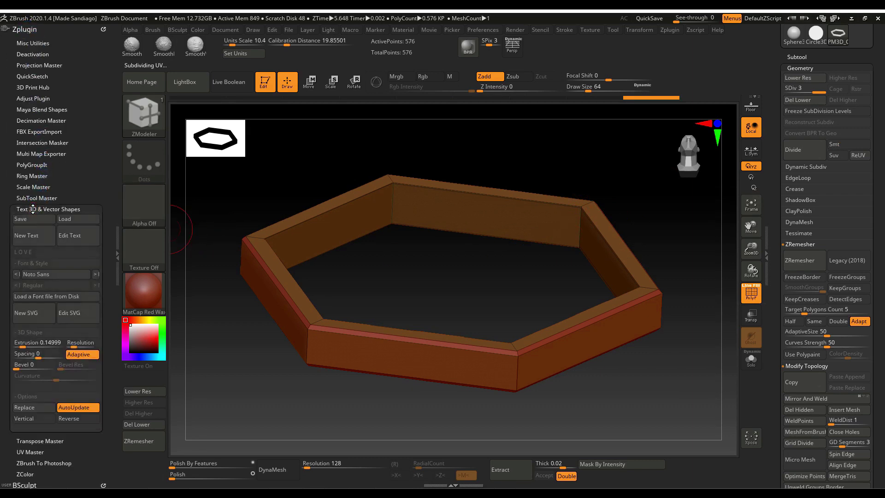
pyautogui.click(30, 236)
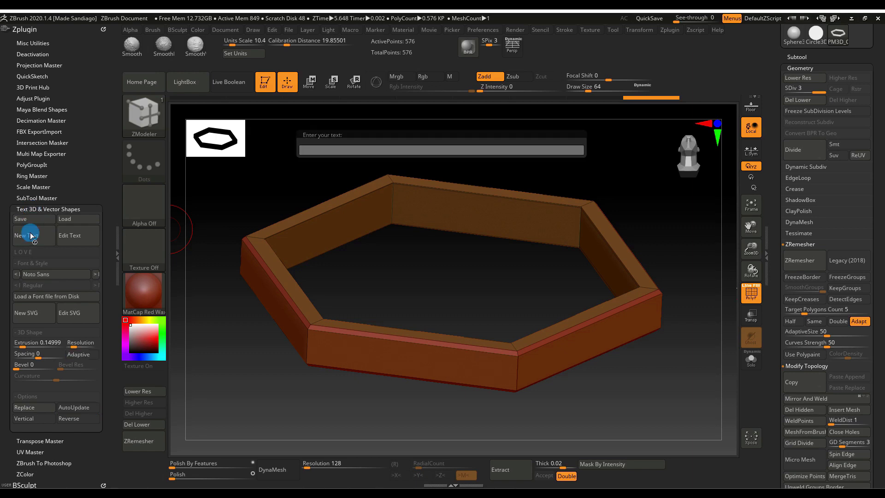
pyautogui.click(304, 151)
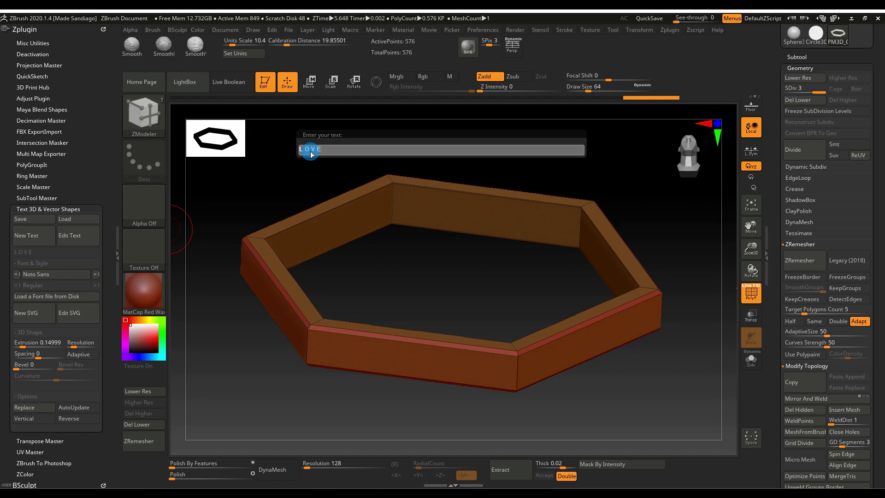
pyautogui.press('Return')
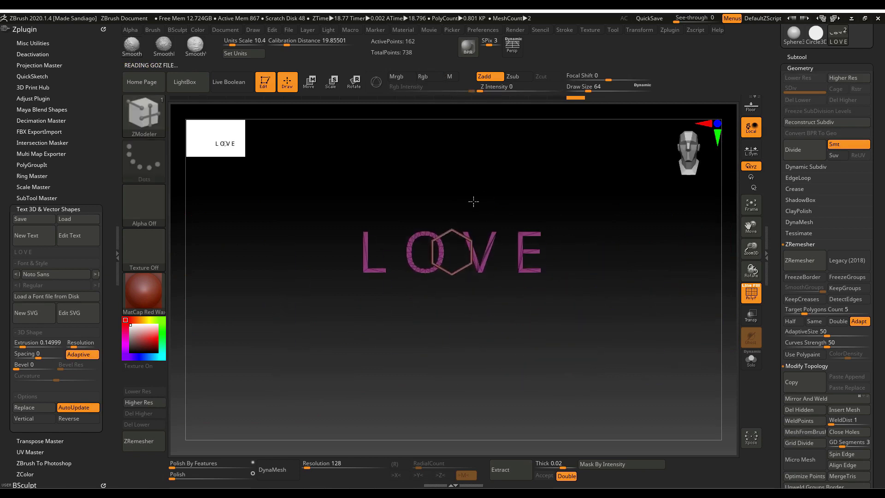
# - Scale the LOVE text down uniformly with the gizmo until it fits well inside the hexagonal ring
pyautogui.click(318, 90)
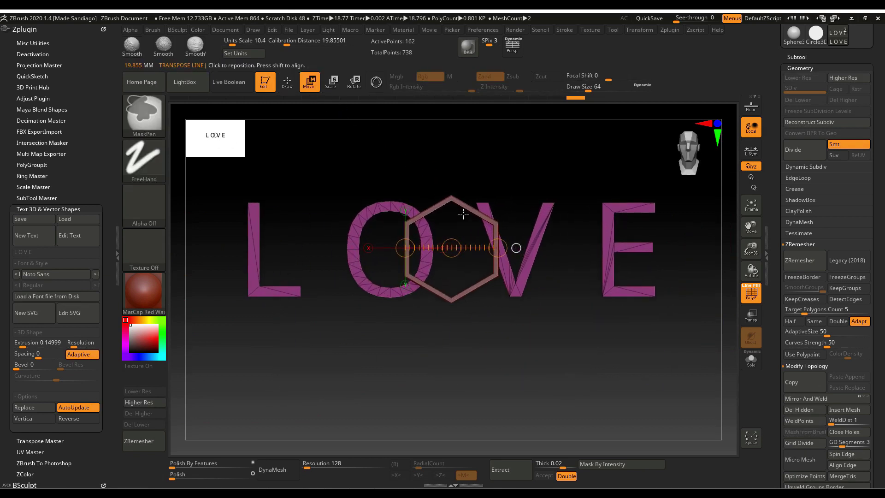
pyautogui.click(374, 84)
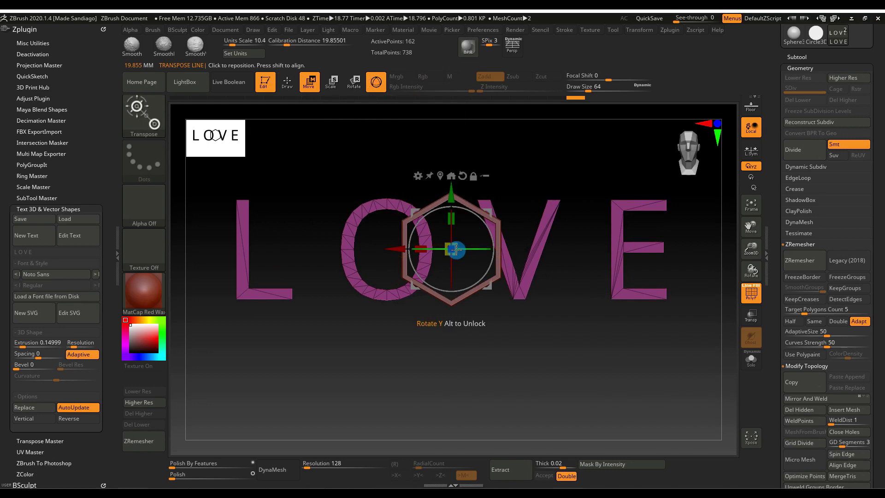
pyautogui.moveTo(456, 251); pyautogui.dragTo(390, 172)
pyautogui.keyDown('ctrl'); pyautogui.moveTo(389, 172); pyautogui.dragTo(559, 268, button='right'); pyautogui.keyUp('ctrl')
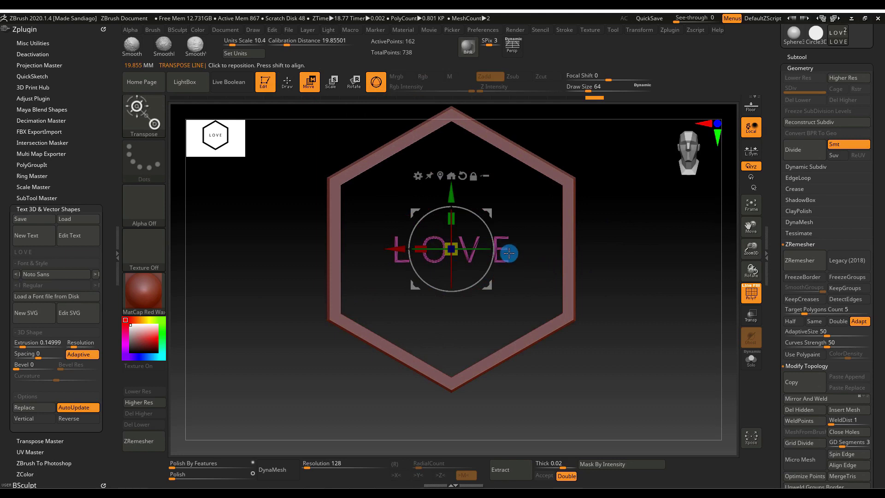
# - Move the LOVE text down to the ring's lower-left side and rotate it parallel to that side
pyautogui.moveTo(451, 203); pyautogui.dragTo(440, 310)
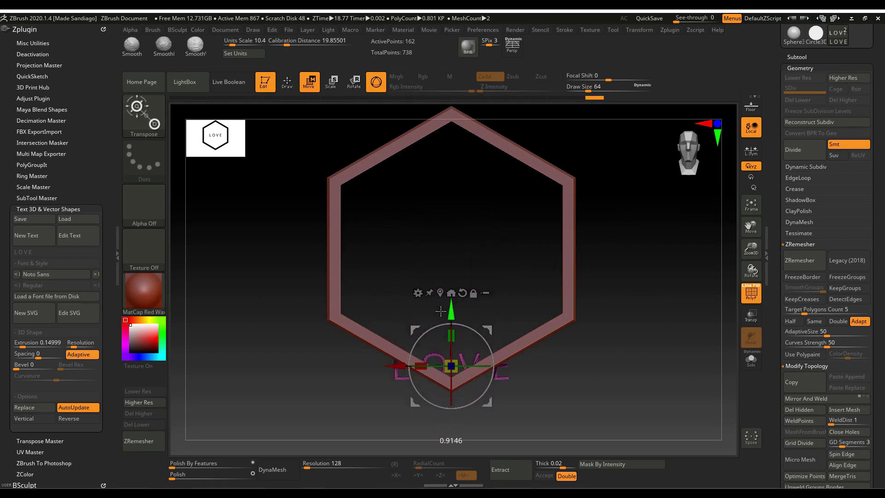
pyautogui.moveTo(482, 335); pyautogui.dragTo(488, 398)
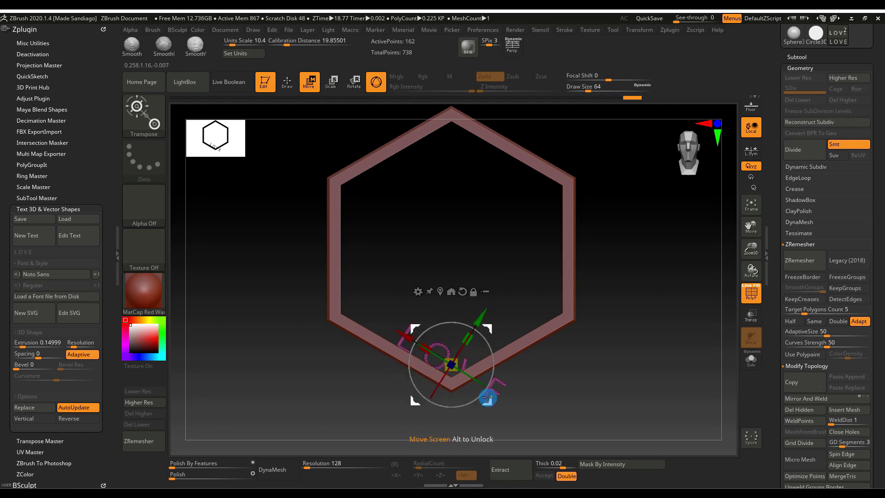
pyautogui.moveTo(410, 331); pyautogui.dragTo(369, 302)
pyautogui.keyDown('ctrl'); pyautogui.moveTo(352, 322); pyautogui.dragTo(437, 376, button='right'); pyautogui.keyUp('ctrl')
pyautogui.rightClick(571, 310)
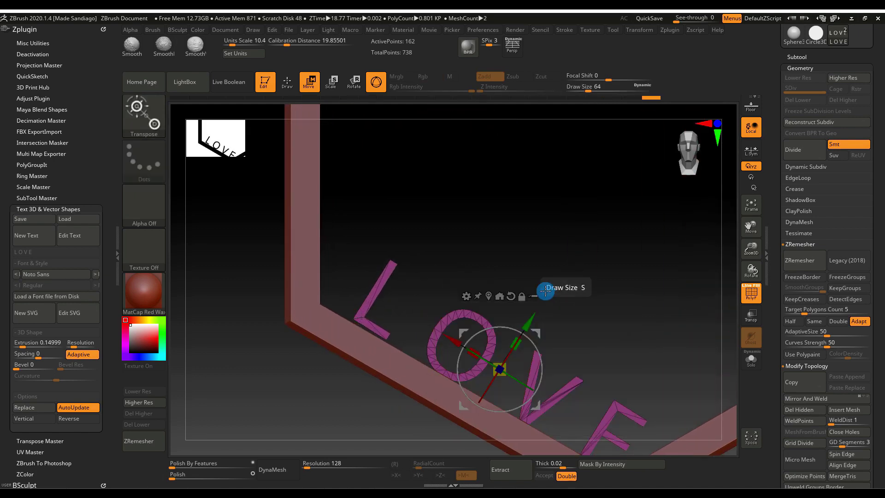
pyautogui.keyDown('alt'); pyautogui.moveTo(548, 284); pyautogui.dragTo(529, 233, button='right'); pyautogui.keyUp('alt')
pyautogui.keyDown('alt'); pyautogui.moveTo(529, 233); pyautogui.dragTo(522, 222); pyautogui.keyUp('alt')
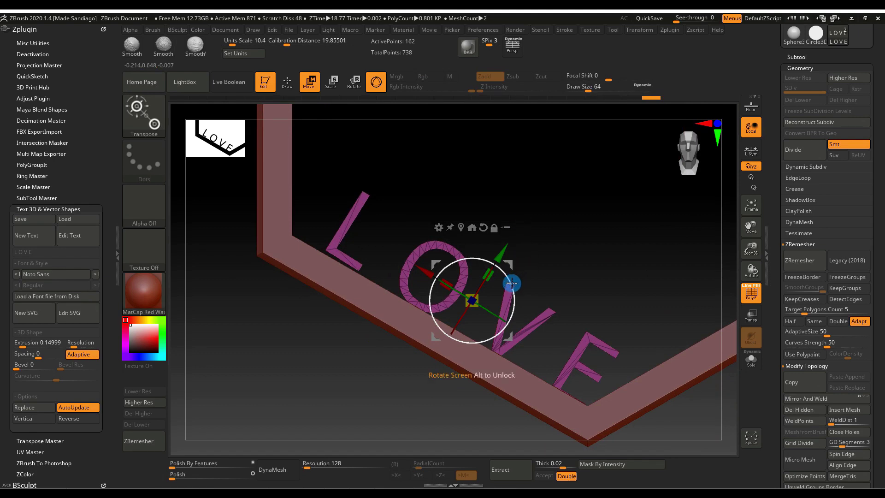
# - Fine-tune the LOVE text's rotation and shift it slightly along and away from the ring's lower-left side
pyautogui.moveTo(512, 283); pyautogui.dragTo(512, 282)
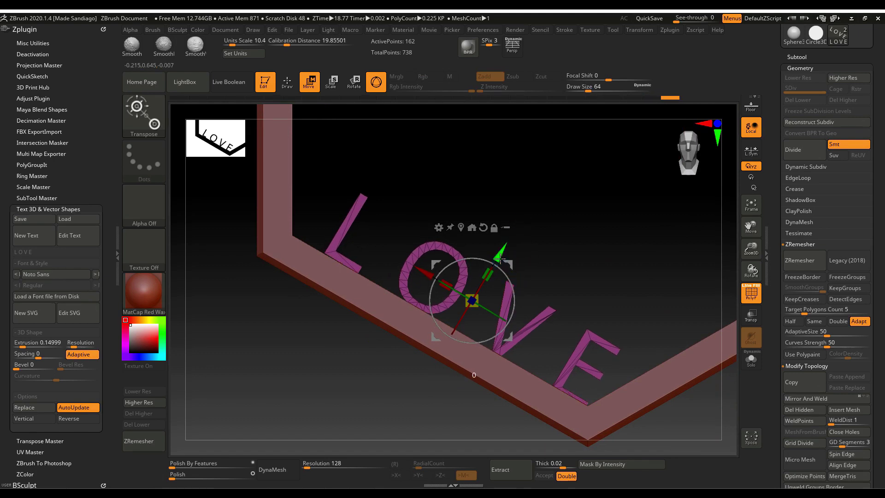
pyautogui.moveTo(502, 260); pyautogui.dragTo(510, 274)
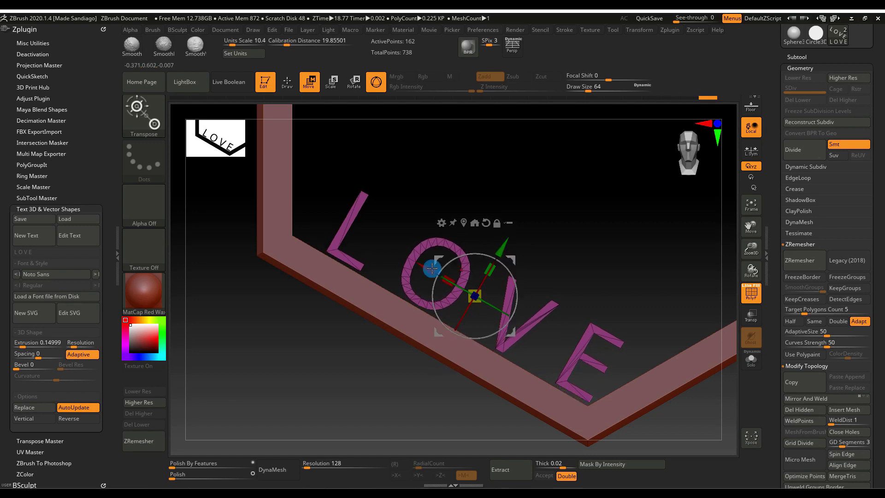
pyautogui.moveTo(424, 265); pyautogui.dragTo(415, 261)
pyautogui.moveTo(528, 221); pyautogui.dragTo(468, 256)
pyautogui.moveTo(533, 234); pyautogui.dragTo(590, 165)
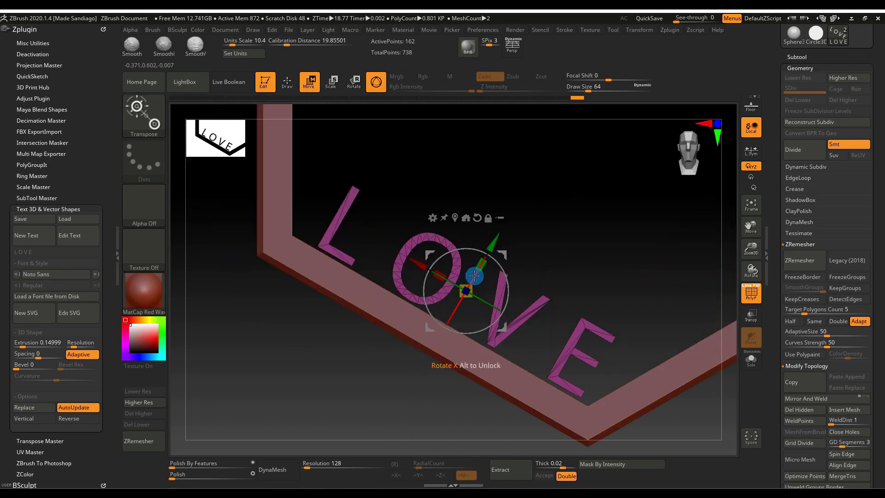
# - Rotate the LOVE text -90 degrees about its X axis and move it about -0.085 along Z toward the ring's lower-left inner wall
pyautogui.moveTo(474, 276); pyautogui.dragTo(511, 217)
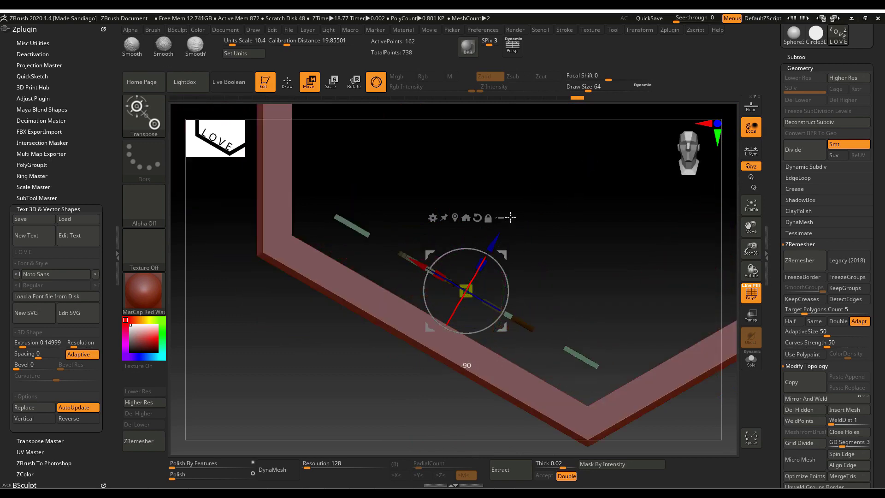
pyautogui.keyDown('ctrl'); pyautogui.moveTo(518, 204); pyautogui.dragTo(530, 218, button='right'); pyautogui.keyUp('ctrl')
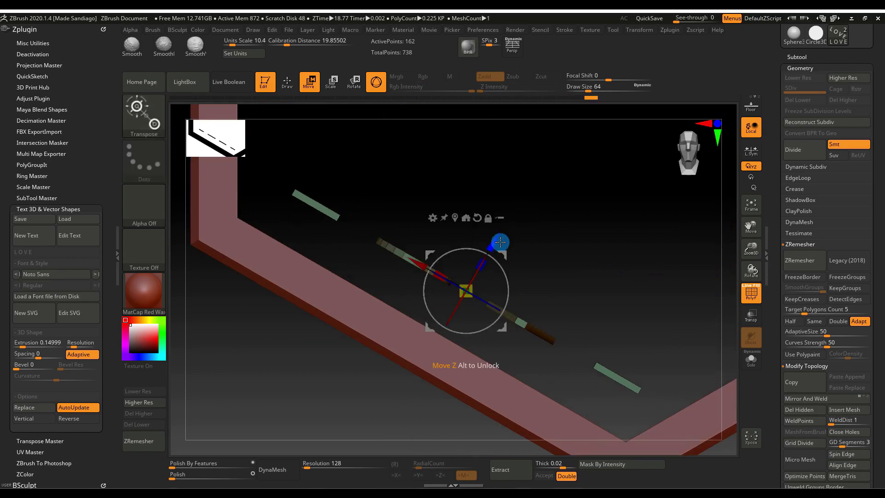
pyautogui.moveTo(499, 241); pyautogui.dragTo(471, 270)
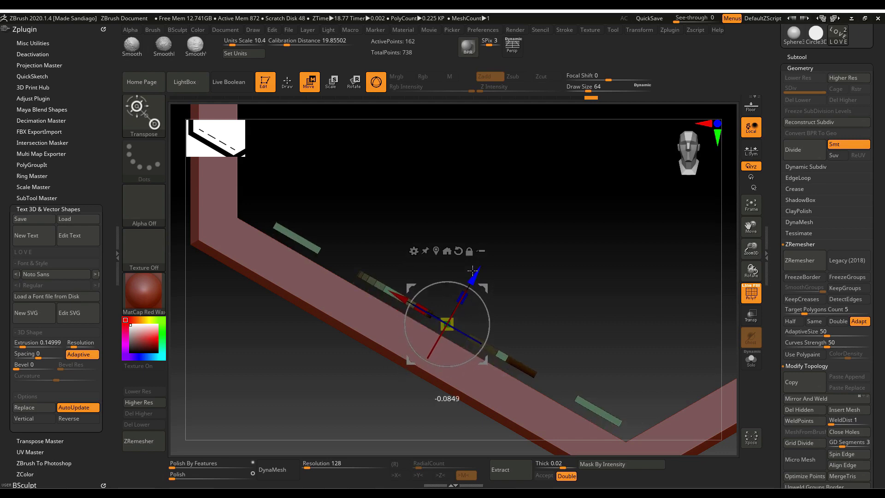
# - Frame the whole hexagonal ring in the view, and switch to RhinoGold to open the ring size Gauge
pyautogui.keyDown('ctrl'); pyautogui.moveTo(505, 259); pyautogui.dragTo(517, 181, button='right'); pyautogui.keyUp('ctrl')
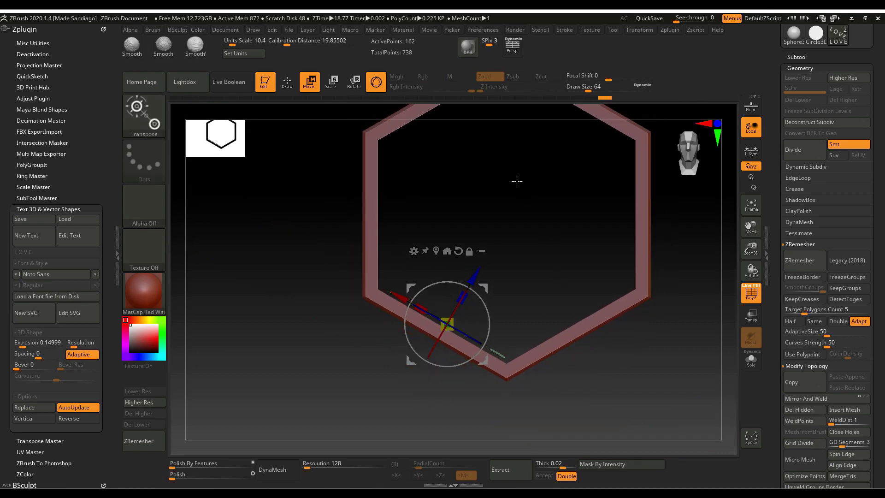
pyautogui.click(287, 81)
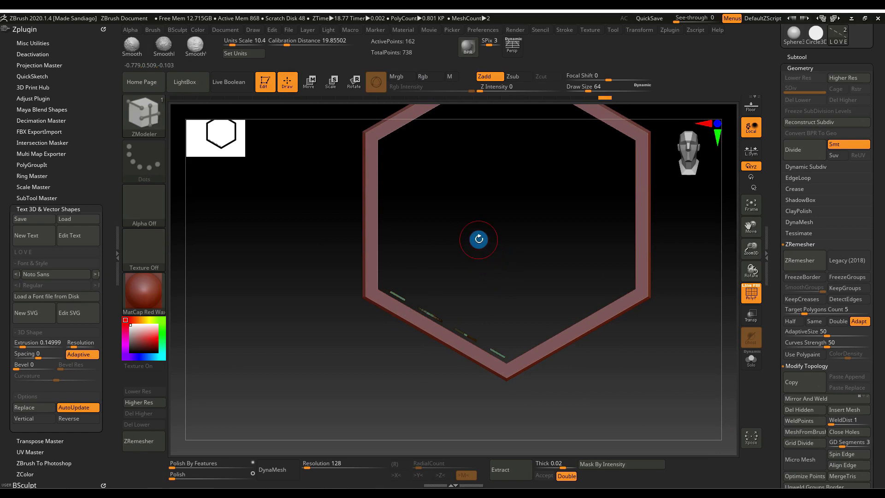
pyautogui.click(751, 205)
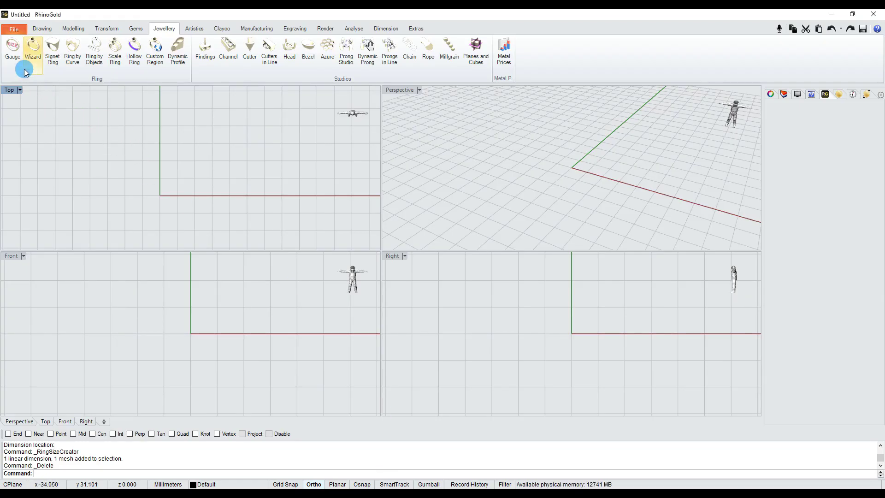
pyautogui.click(13, 48)
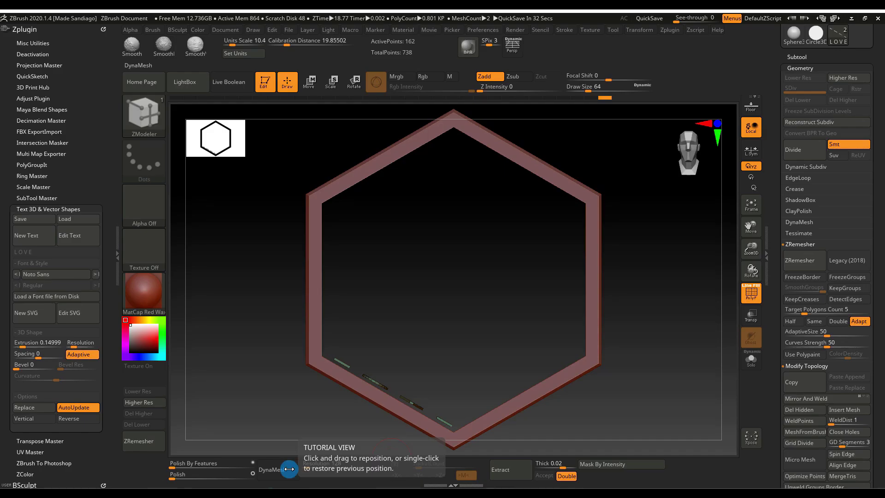
# - Set the distance units to MM and make the hexagonal ring the active subtool with its polyframe display off
pyautogui.click(237, 54)
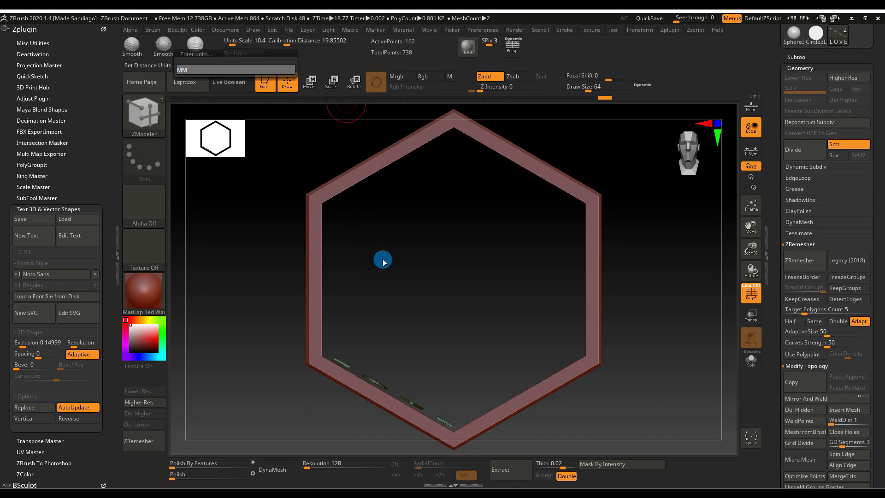
pyautogui.keyDown('alt'); pyautogui.click(320, 281); pyautogui.keyUp('alt')
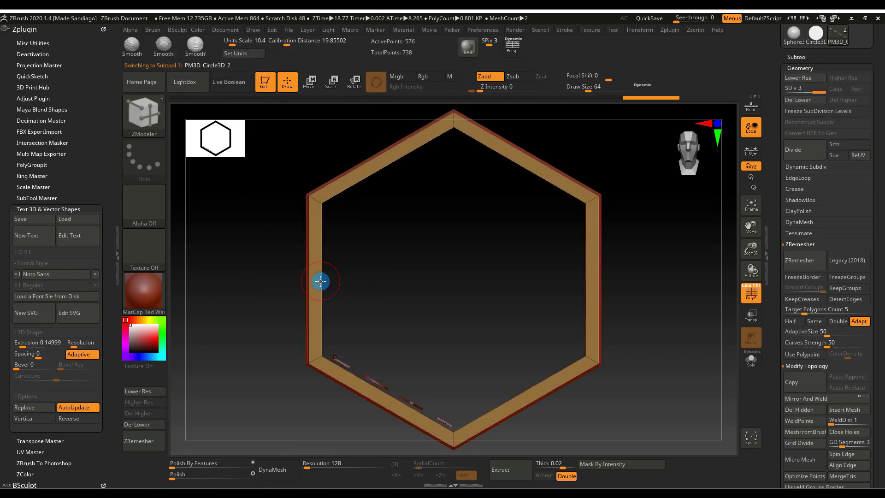
pyautogui.click(752, 295)
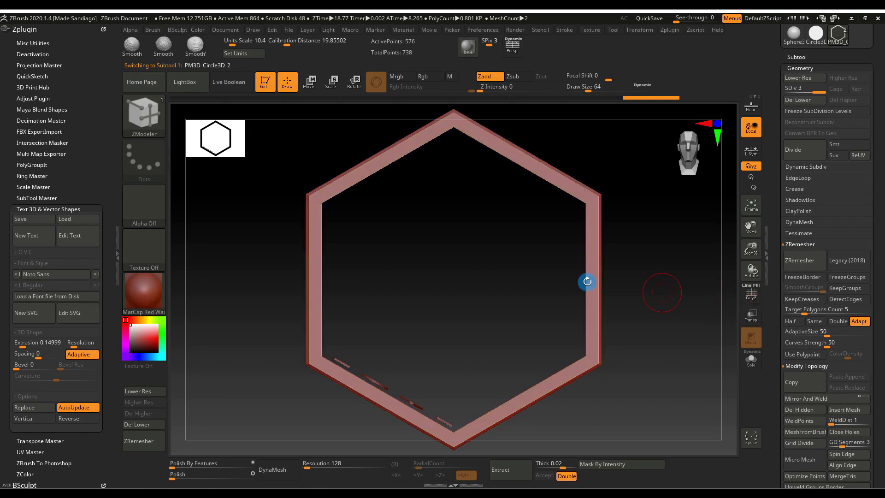
# - Lay a horizontal transpose line across the ring's inner width and set its calibration distance to 18 mm
pyautogui.click(310, 82)
pyautogui.click(370, 85)
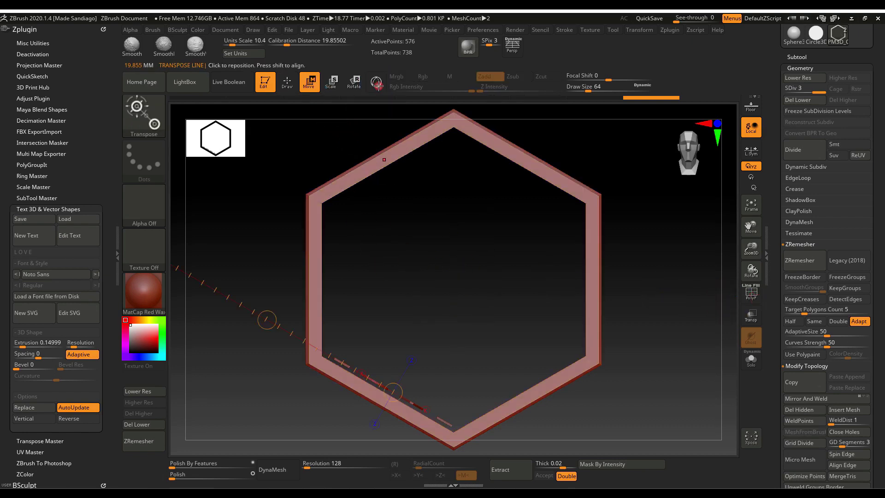
pyautogui.keyDown('shift'); pyautogui.moveTo(322, 268); pyautogui.dragTo(580, 276); pyautogui.keyUp('shift')
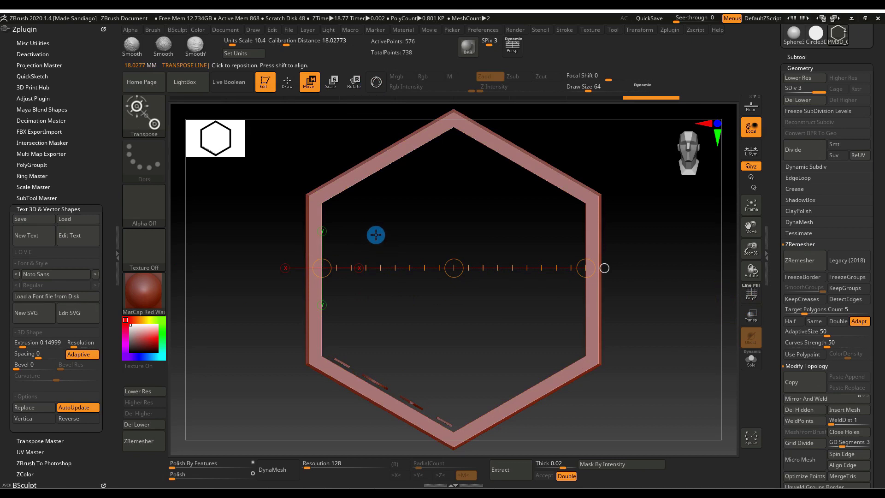
pyautogui.click(327, 46)
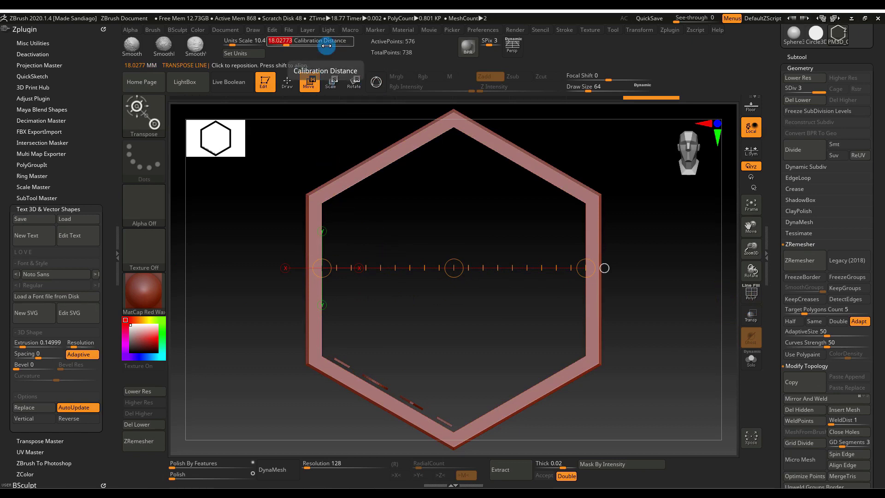
pyautogui.write('18')
pyautogui.press('Return')
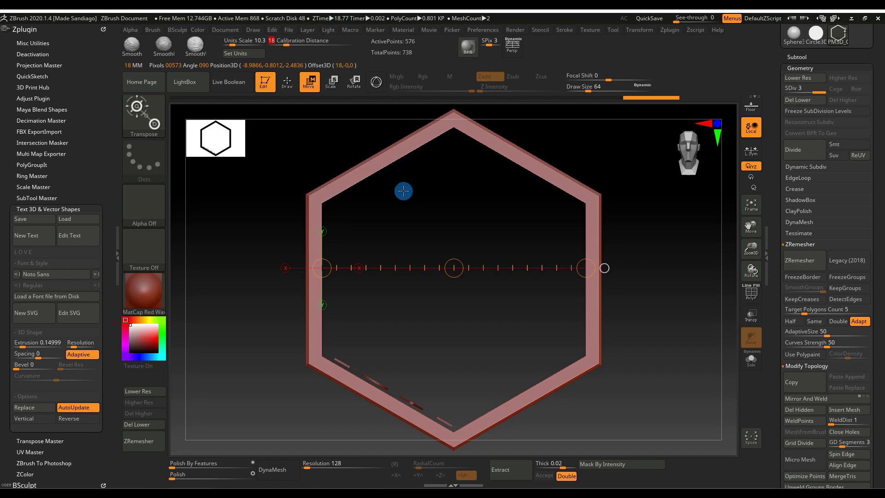
# - Select the LOVE text and scale it down uniformly to about 0.808 so it fits the inner face of the ring side
pyautogui.moveTo(416, 201)
pyautogui.mouseDown()
pyautogui.moveTo(404, 202)
pyautogui.moveTo(412, 204)
pyautogui.mouseUp()
pyautogui.moveTo(422, 322); pyautogui.dragTo(316, 168)
pyautogui.click(288, 82)
pyautogui.moveTo(396, 248)
pyautogui.mouseDown()
pyautogui.moveTo(437, 284)
pyautogui.moveTo(425, 289)
pyautogui.moveTo(429, 300)
pyautogui.moveTo(433, 262)
pyautogui.moveTo(457, 312)
pyautogui.mouseUp()
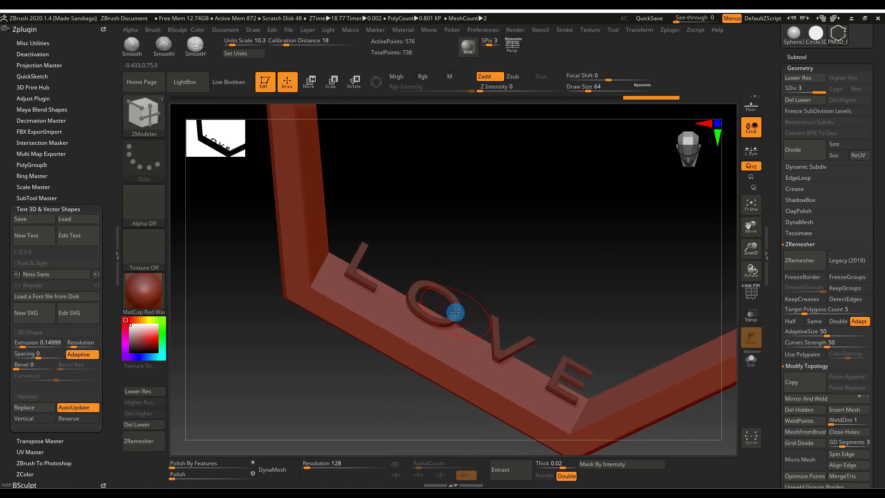
pyautogui.keyDown('alt'); pyautogui.click(457, 311); pyautogui.keyUp('alt')
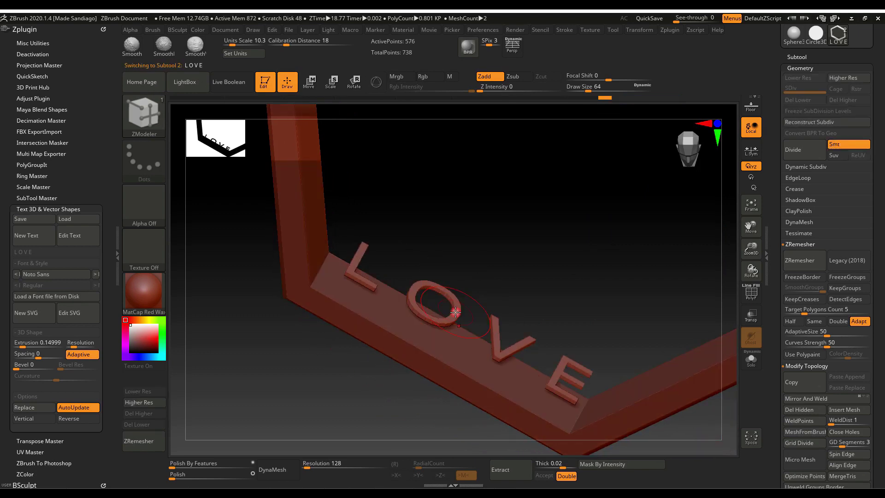
pyautogui.click(308, 82)
pyautogui.click(376, 81)
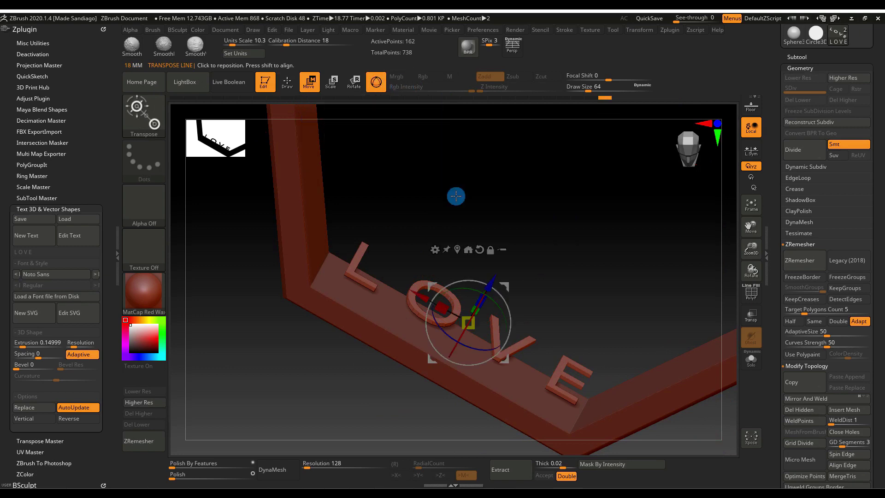
pyautogui.moveTo(457, 197); pyautogui.dragTo(482, 303)
pyautogui.moveTo(456, 352); pyautogui.dragTo(449, 340)
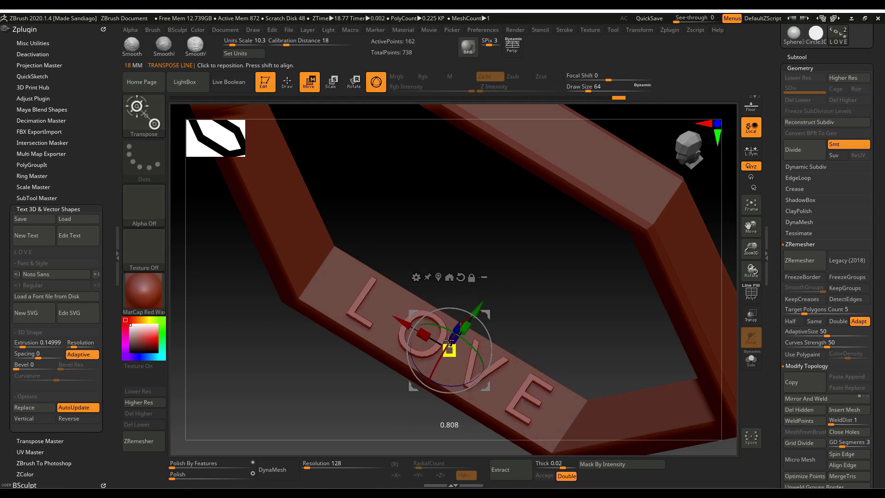
# - Measure the thickness of the letter O in profile with a transpose line
pyautogui.moveTo(499, 300); pyautogui.dragTo(512, 238)
pyautogui.moveTo(512, 238); pyautogui.dragTo(530, 288, button='right')
pyautogui.moveTo(530, 289); pyautogui.dragTo(543, 300)
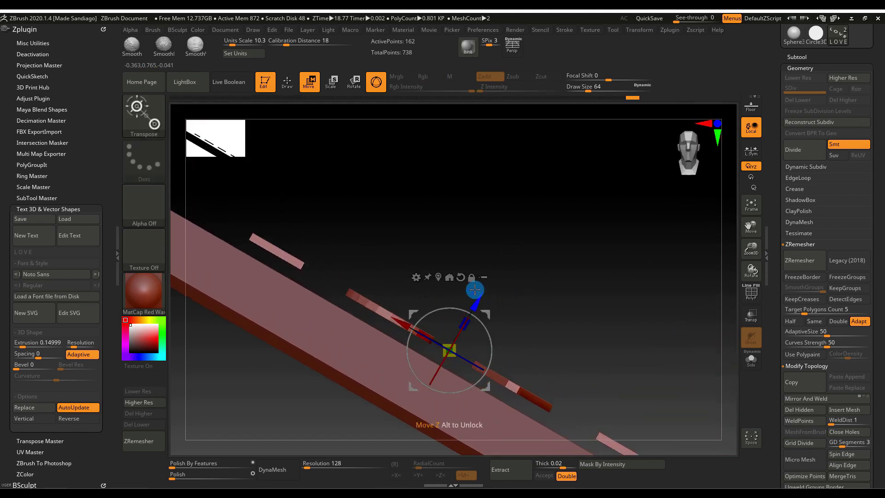
pyautogui.click(384, 90)
pyautogui.keyDown('ctrl'); pyautogui.moveTo(434, 246); pyautogui.dragTo(500, 286, button='right'); pyautogui.keyUp('ctrl')
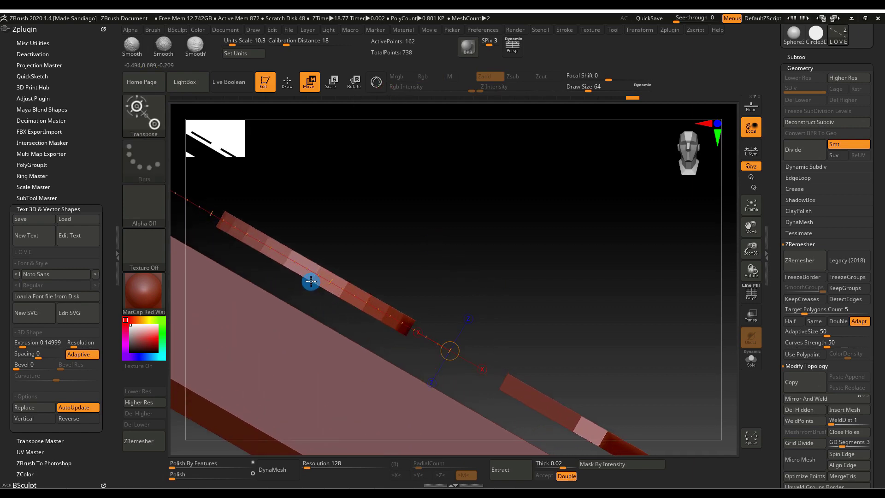
pyautogui.moveTo(311, 281); pyautogui.dragTo(322, 266)
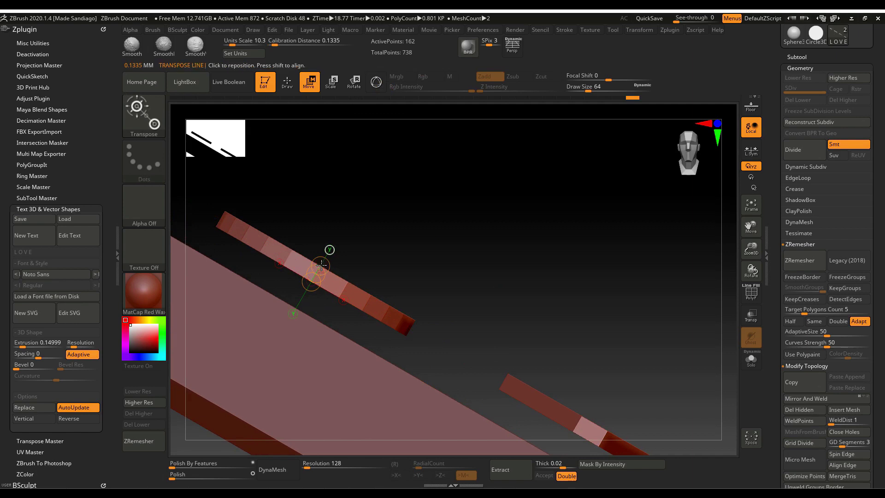
pyautogui.keyDown('ctrl'); pyautogui.moveTo(389, 234); pyautogui.dragTo(469, 256, button='right'); pyautogui.keyUp('ctrl')
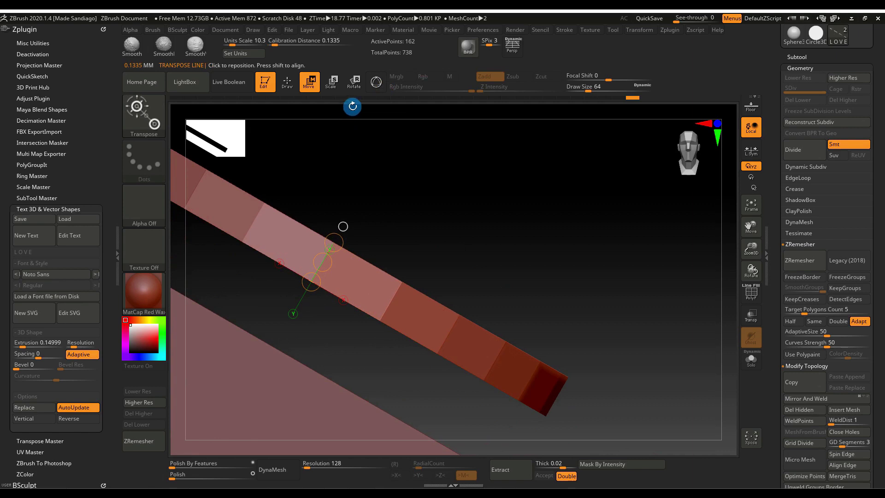
# - Thicken the LOVE text along Y with the gizmo to about 0.26 mm and measure the letter O's thickness
pyautogui.click(376, 82)
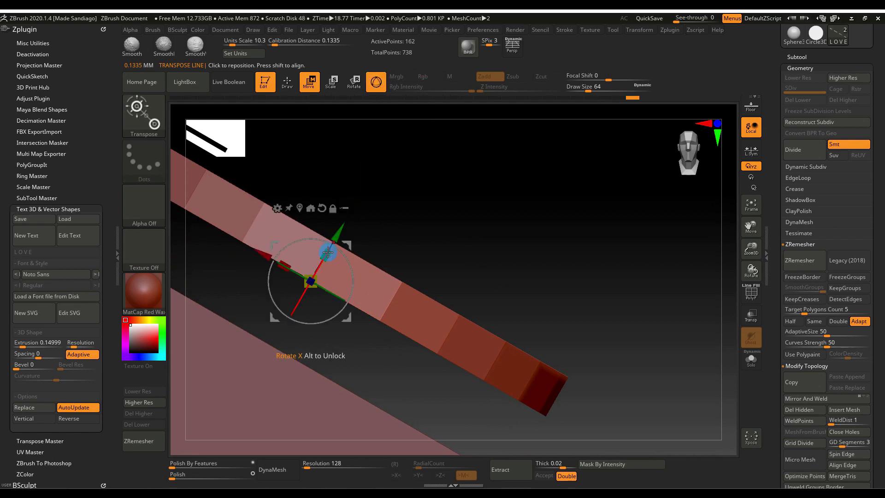
pyautogui.moveTo(331, 252); pyautogui.dragTo(469, 61)
pyautogui.moveTo(325, 249); pyautogui.dragTo(423, 87)
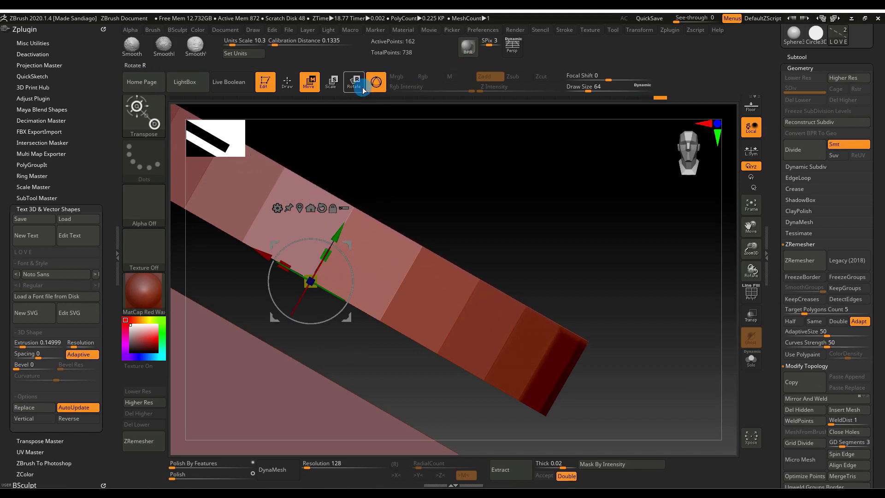
pyautogui.click(378, 84)
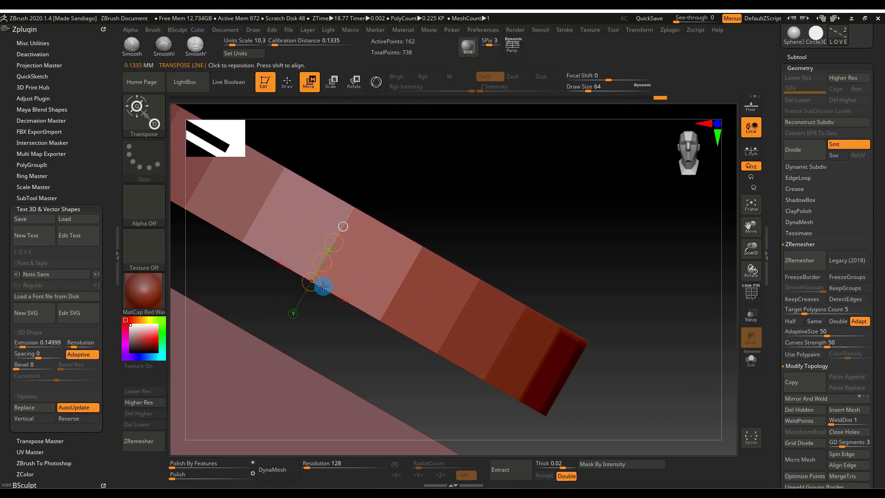
pyautogui.moveTo(341, 246); pyautogui.dragTo(359, 223)
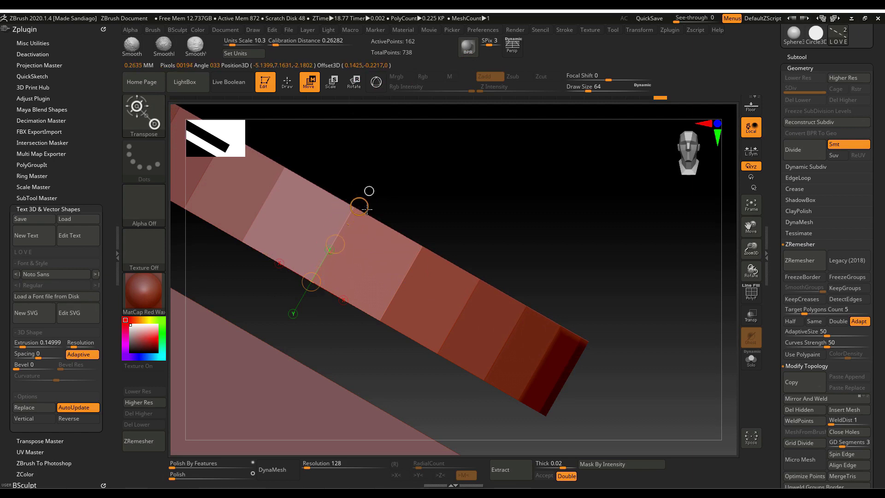
# - Scale the LOVE text along Y to a thickness of about 0.53 mm and measure it across the letter O
pyautogui.keyDown('ctrl'); pyautogui.moveTo(408, 214); pyautogui.dragTo(392, 165, button='right'); pyautogui.keyUp('ctrl')
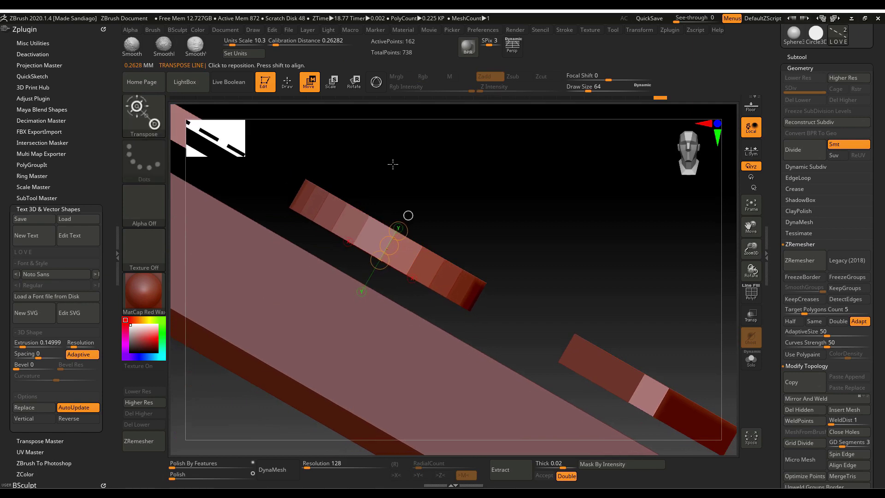
pyautogui.keyDown('ctrl'); pyautogui.moveTo(397, 218); pyautogui.dragTo(425, 182); pyautogui.keyUp('ctrl')
pyautogui.hotkey('ctrl', 'z')
pyautogui.click(376, 83)
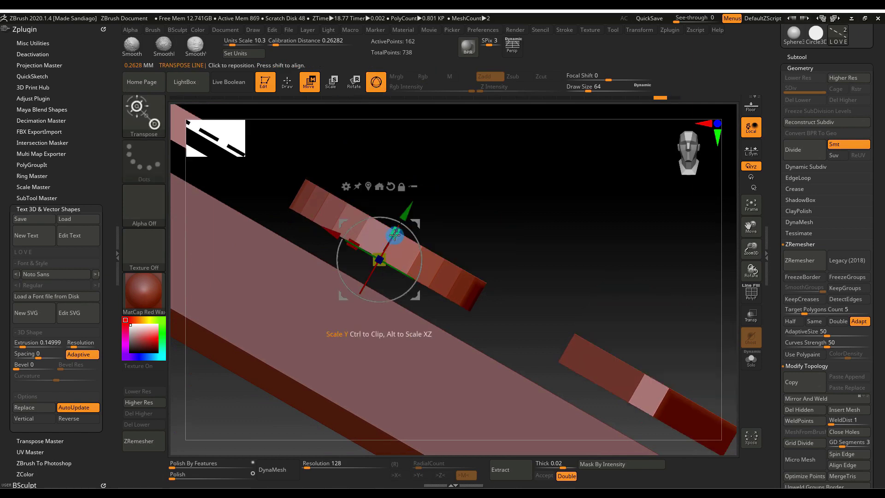
pyautogui.hotkey('ctrl', 'shift', 'z')
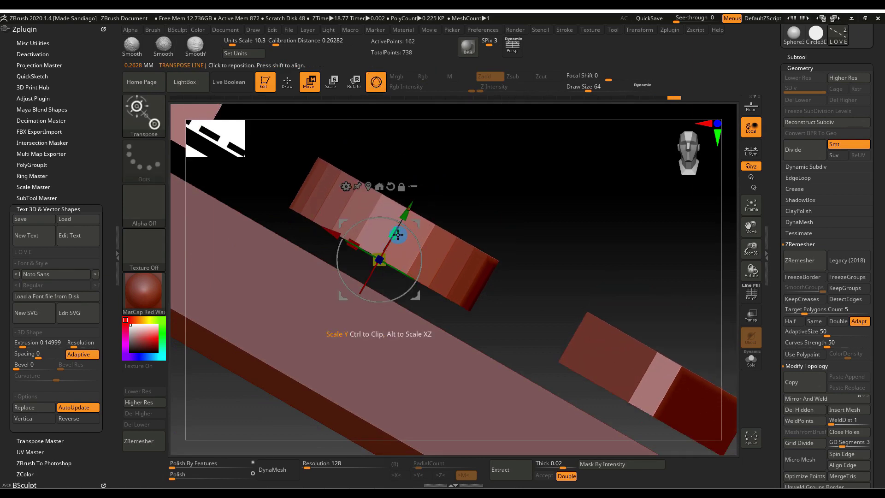
pyautogui.hotkey('ctrl', 'z')
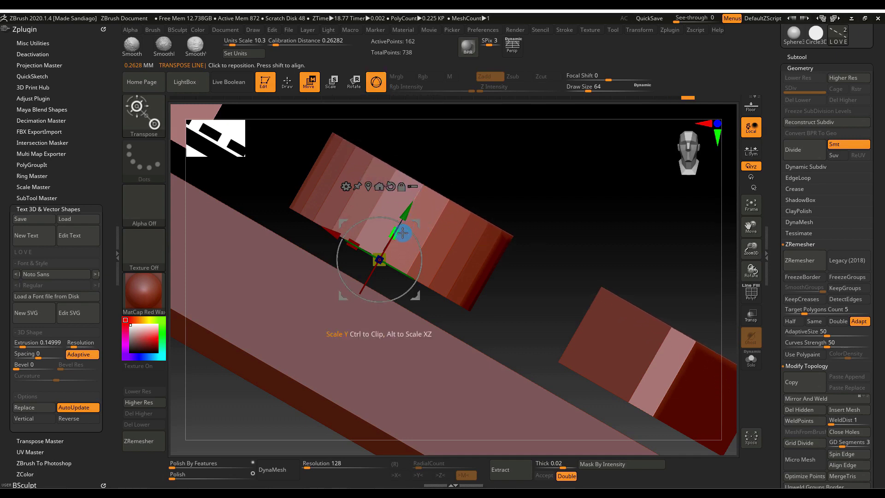
pyautogui.moveTo(400, 231); pyautogui.dragTo(381, 254)
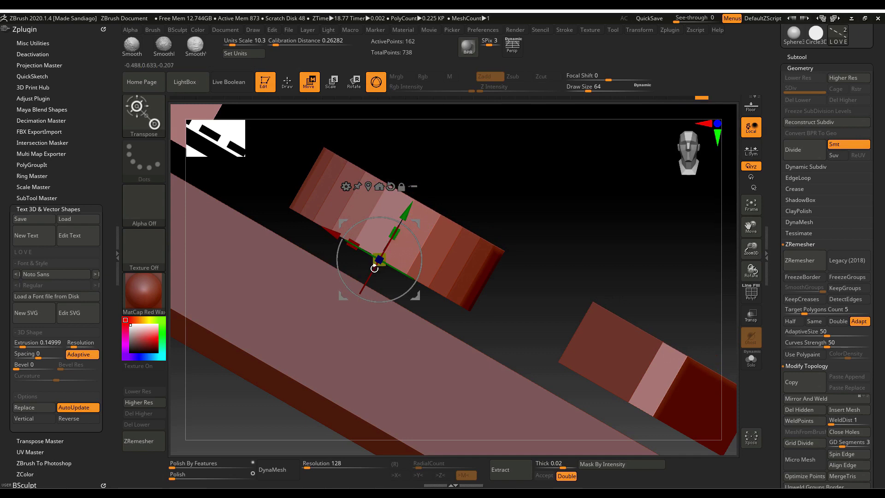
pyautogui.press('y')
pyautogui.moveTo(408, 228); pyautogui.dragTo(423, 198)
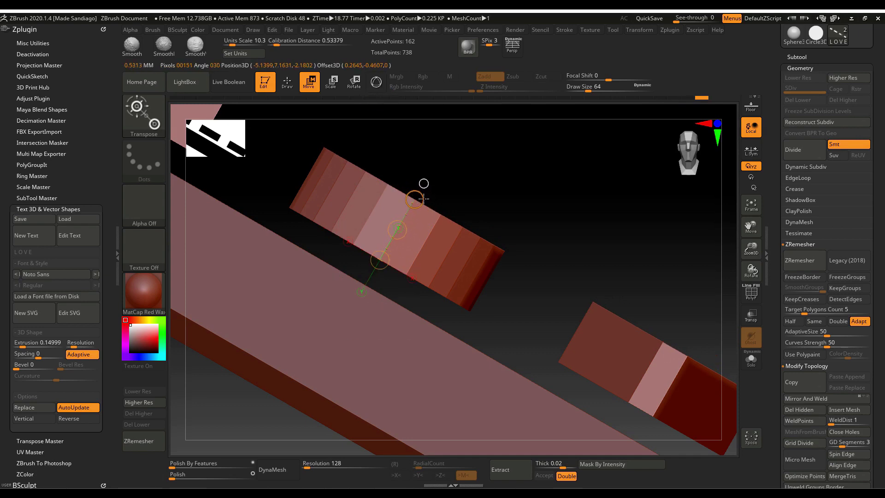
# - Move the LOVE text along Y until it is partly embedded in the ring's inner wall, and turn on transparency
pyautogui.click(376, 82)
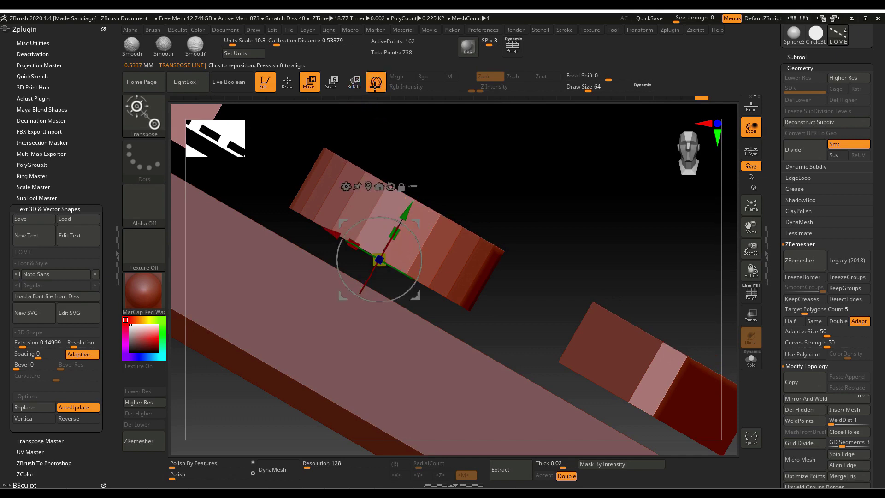
pyautogui.moveTo(405, 208); pyautogui.dragTo(353, 270)
pyautogui.click(752, 318)
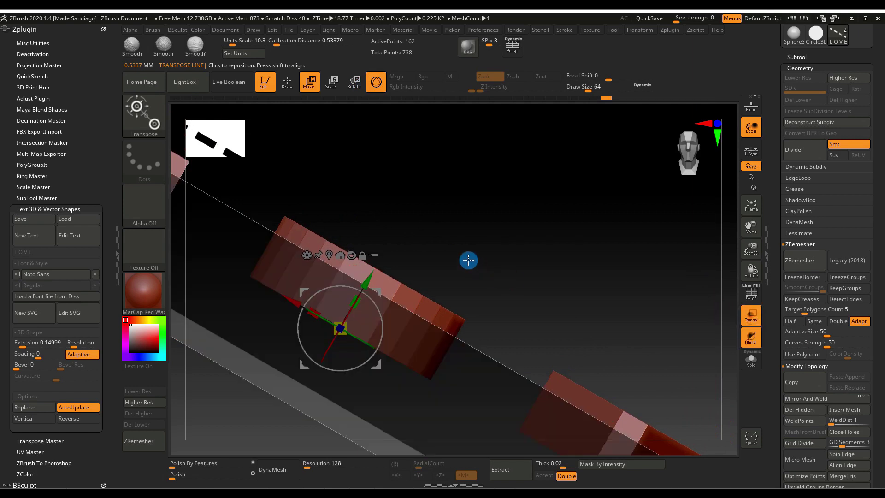
# - Measure the embedded depth of the letter O from its base to the ring's inner wall surface
pyautogui.keyDown('ctrl'); pyautogui.moveTo(376, 222); pyautogui.dragTo(409, 241, button='right'); pyautogui.keyUp('ctrl')
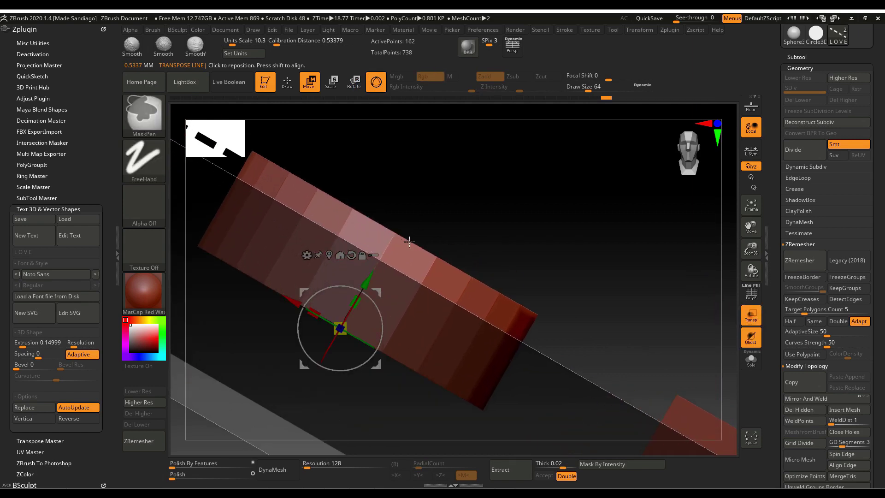
pyautogui.click(376, 82)
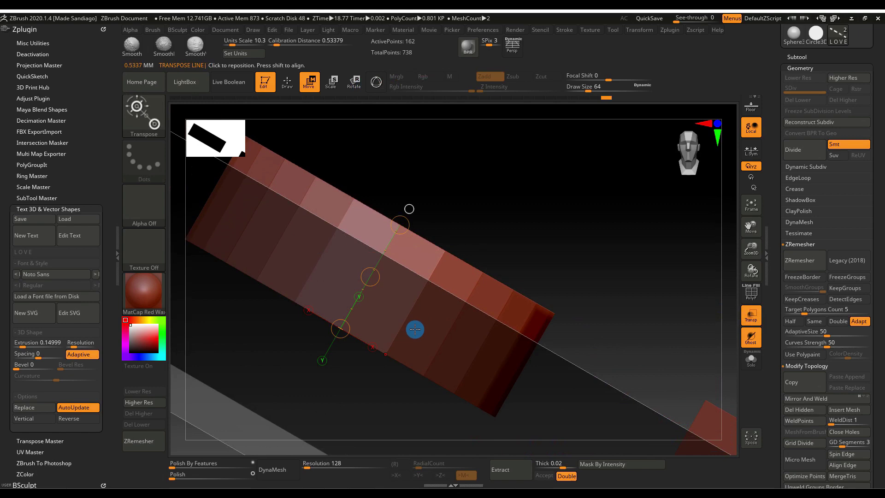
pyautogui.moveTo(407, 228); pyautogui.dragTo(390, 253)
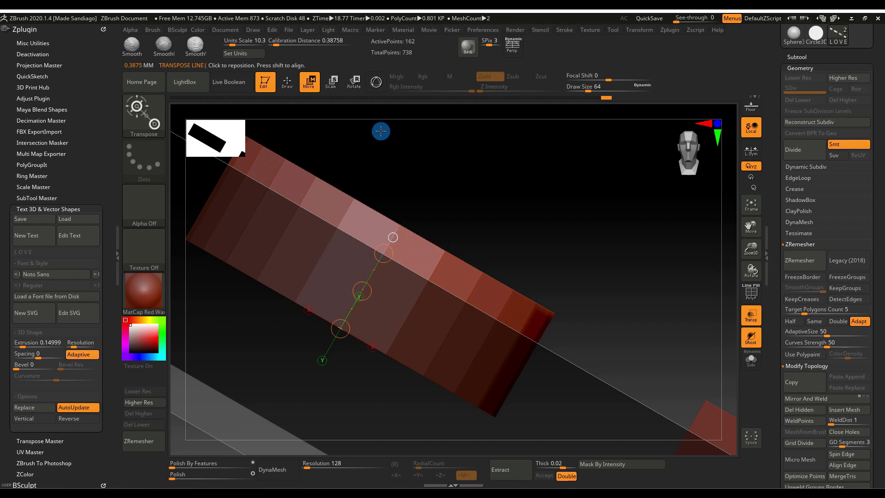
# - Refine the depth measurement at the letter O's embedded part and turn off transparency
pyautogui.click(376, 83)
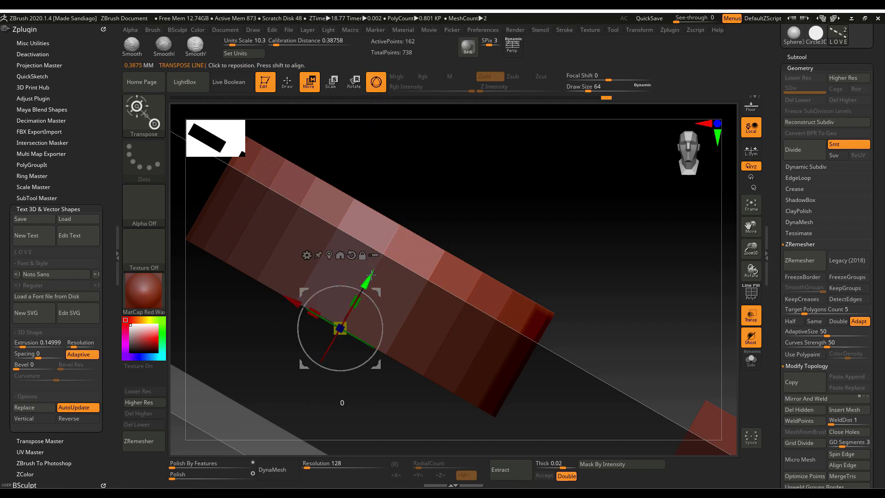
pyautogui.click(375, 83)
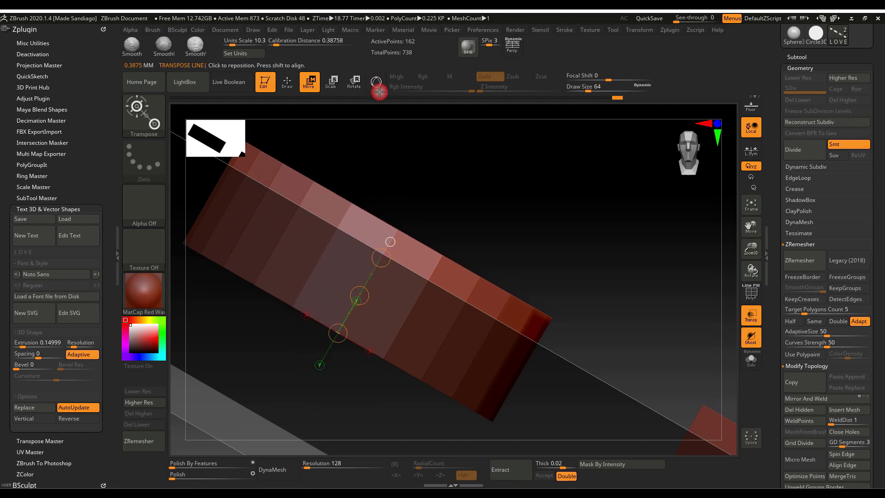
pyautogui.moveTo(386, 264); pyautogui.dragTo(388, 261)
pyautogui.keyDown('ctrl'); pyautogui.moveTo(390, 261); pyautogui.dragTo(416, 168, button='right'); pyautogui.keyUp('ctrl')
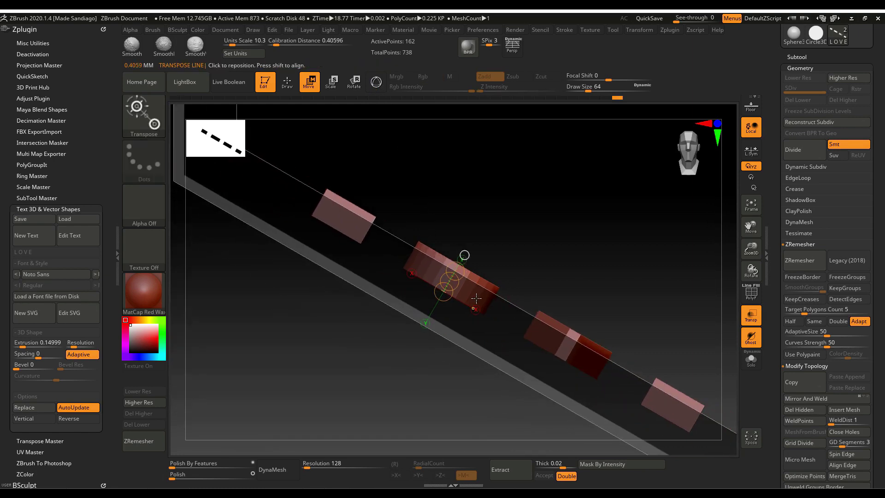
pyautogui.keyDown('ctrl'); pyautogui.moveTo(440, 263); pyautogui.dragTo(450, 201, button='right'); pyautogui.keyUp('ctrl')
pyautogui.moveTo(487, 223); pyautogui.dragTo(461, 293, button='right')
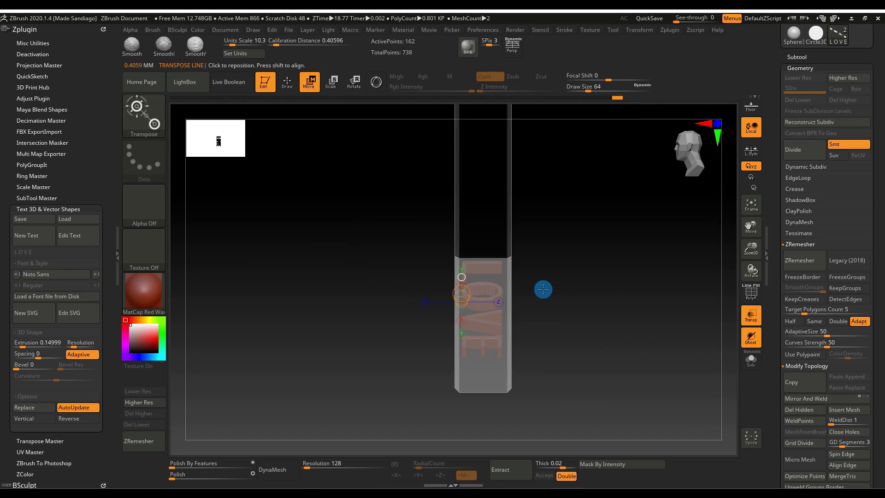
pyautogui.moveTo(543, 289); pyautogui.dragTo(552, 253, button='right')
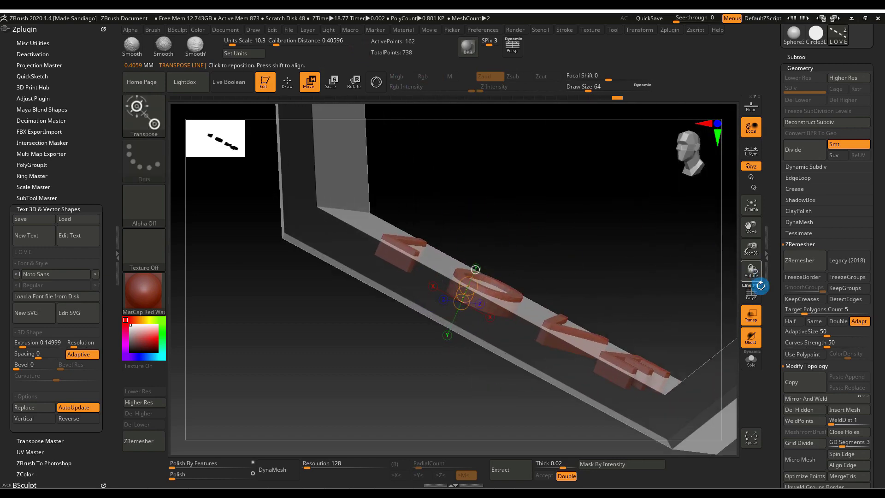
pyautogui.click(751, 313)
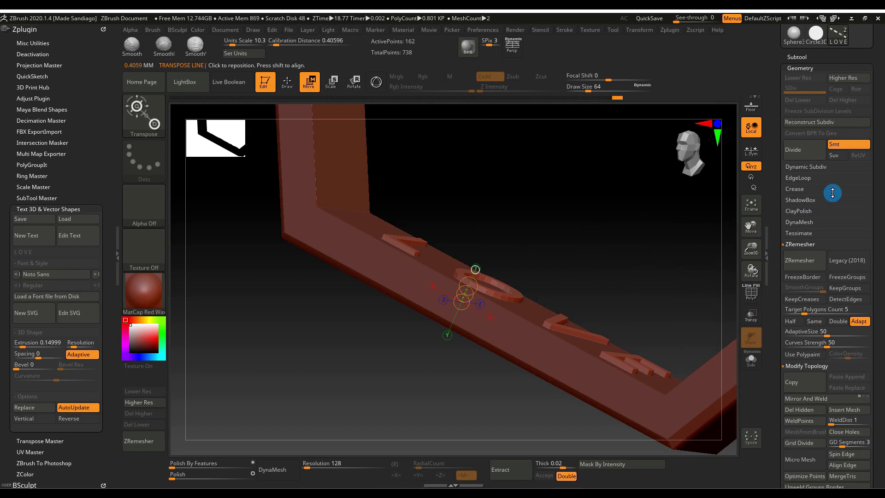
# - Subdivide the LOVE text to level 4 with smoothing off, and once more to level 5 with smoothing on
pyautogui.click(849, 148)
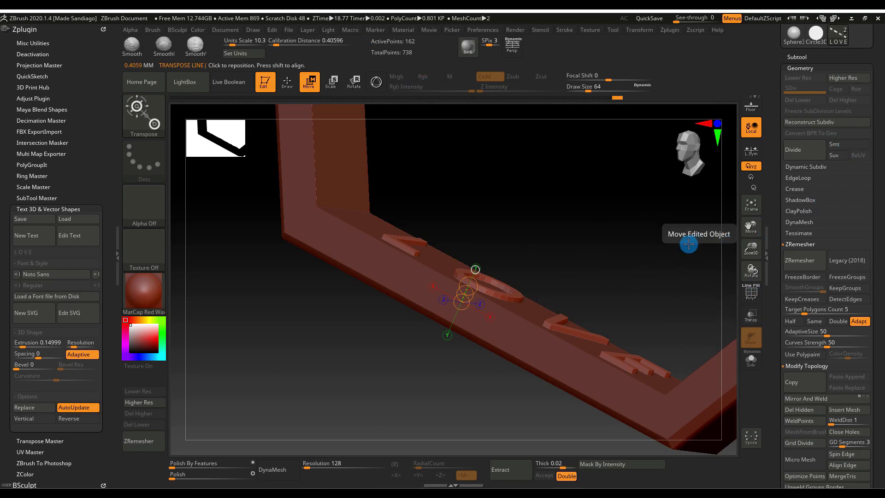
pyautogui.press('ctrl')
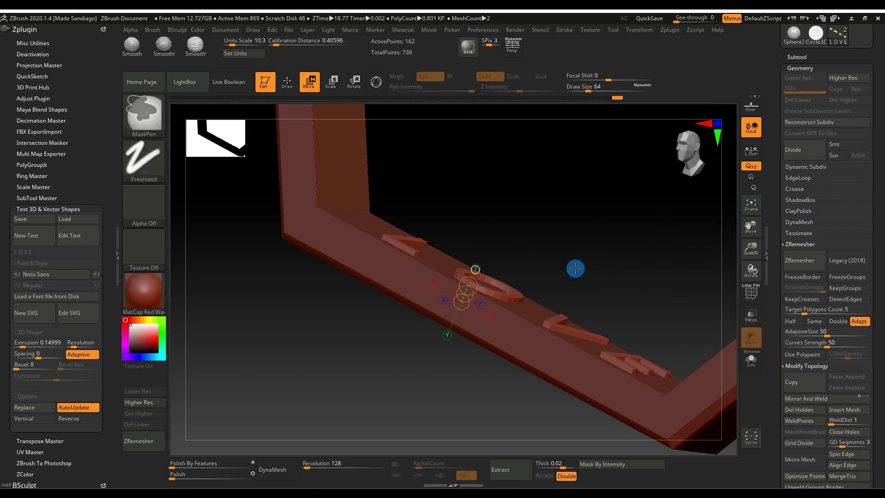
pyautogui.hotkey('ctrl', 'd')
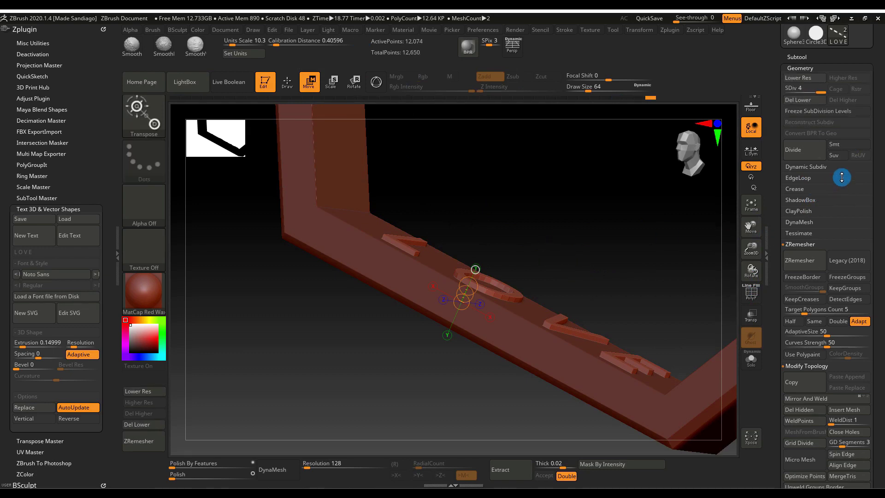
pyautogui.click(853, 149)
pyautogui.press('ctrl')
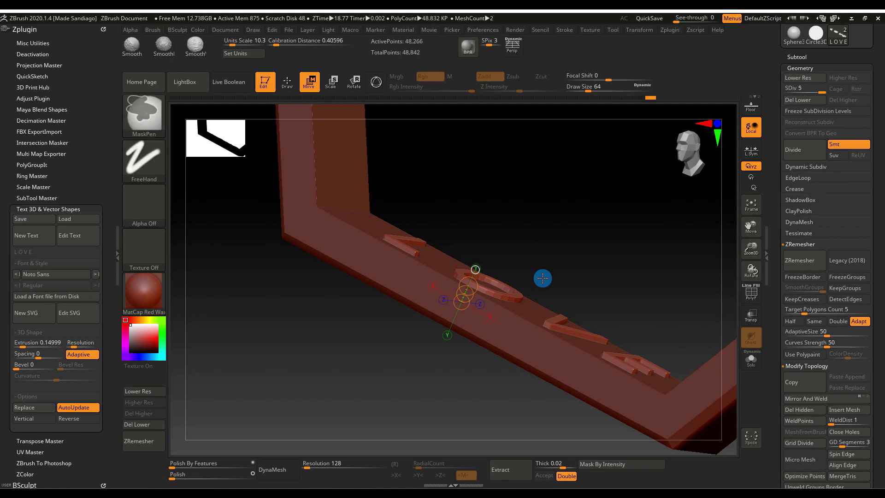
# - Subdivide the LOVE text with smoothing on up to subdivision level 8
pyautogui.keyDown('ctrl'); pyautogui.moveTo(464, 277); pyautogui.dragTo(543, 347, button='right'); pyautogui.keyUp('ctrl')
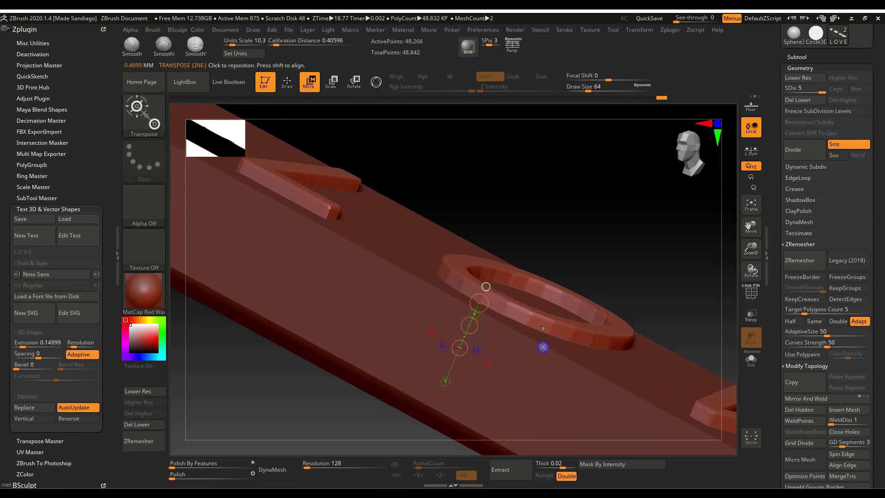
pyautogui.moveTo(550, 249); pyautogui.dragTo(545, 292, button='right')
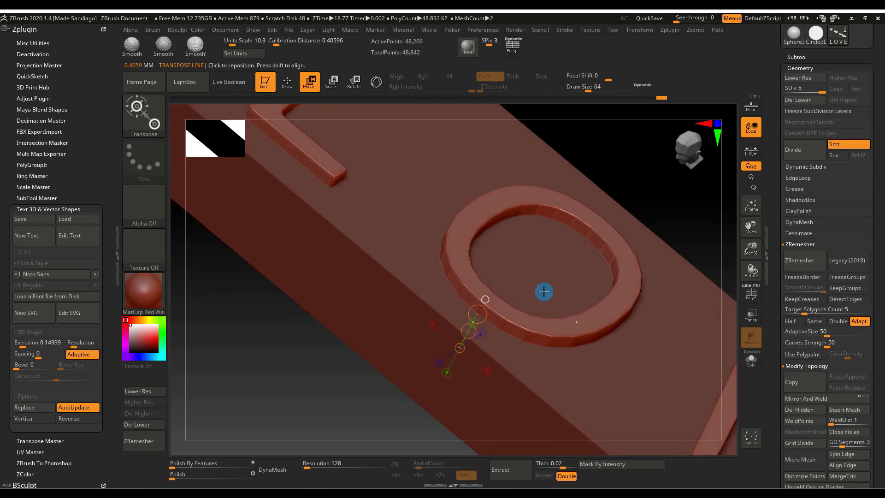
pyautogui.hotkey('ctrl', 'd')
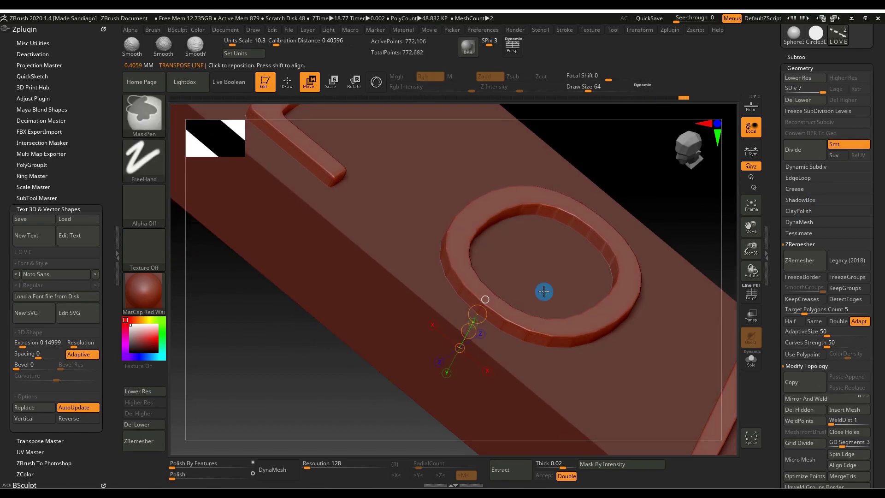
pyautogui.hotkey('ctrl', 'd')
pyautogui.moveTo(550, 302); pyautogui.dragTo(557, 295, button='right')
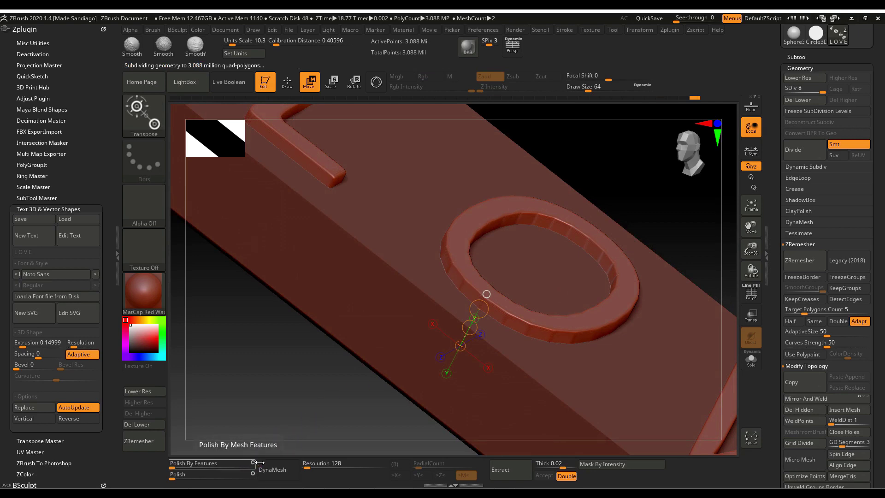
# - Undo the trial polish and last subdivision, and apply Polish By Features to the LOVE text at subdivision level 7
pyautogui.click(183, 463)
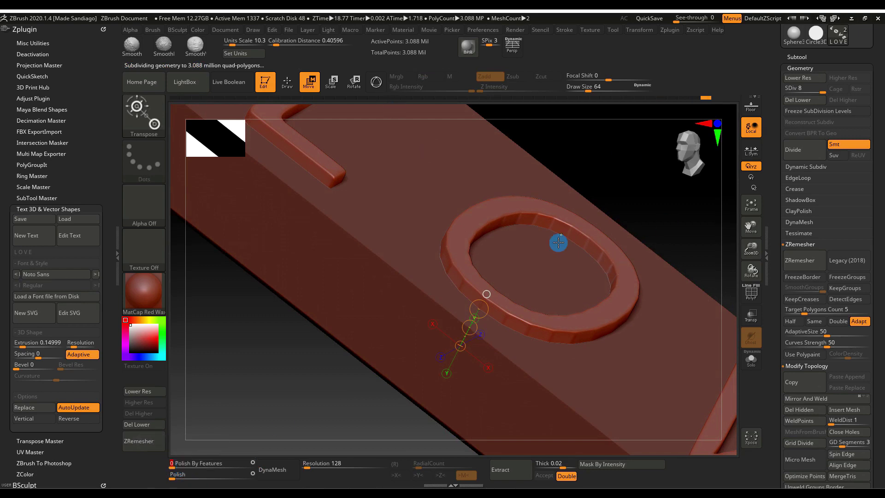
pyautogui.hotkey('ctrl', 'z')
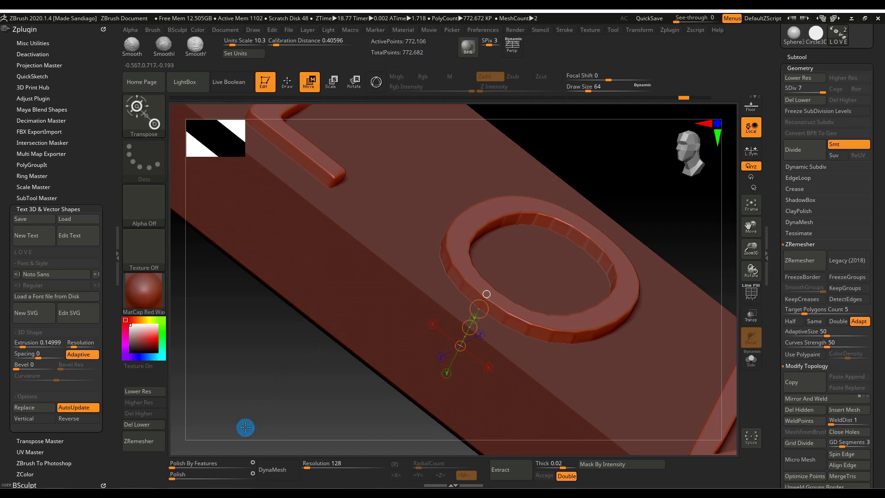
pyautogui.moveTo(173, 464); pyautogui.dragTo(181, 464)
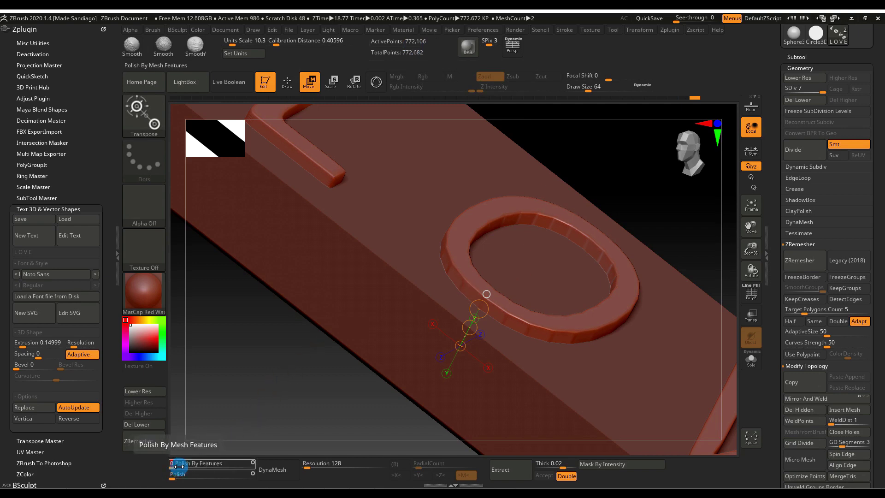
pyautogui.moveTo(180, 464); pyautogui.dragTo(214, 472)
pyautogui.moveTo(301, 430); pyautogui.dragTo(337, 250)
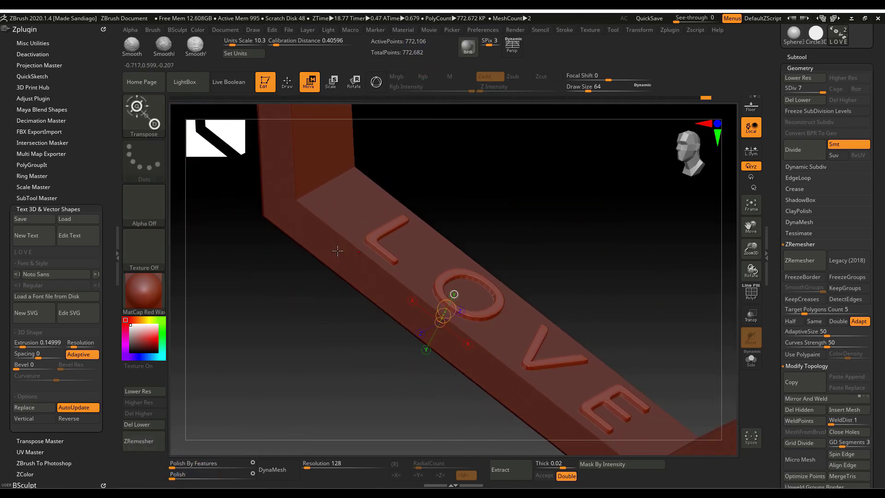
# - Enable Live Boolean and set the LOVE subtool to subtract from the hexagonal ring, previewing the engraved letters
pyautogui.click(287, 82)
pyautogui.click(241, 85)
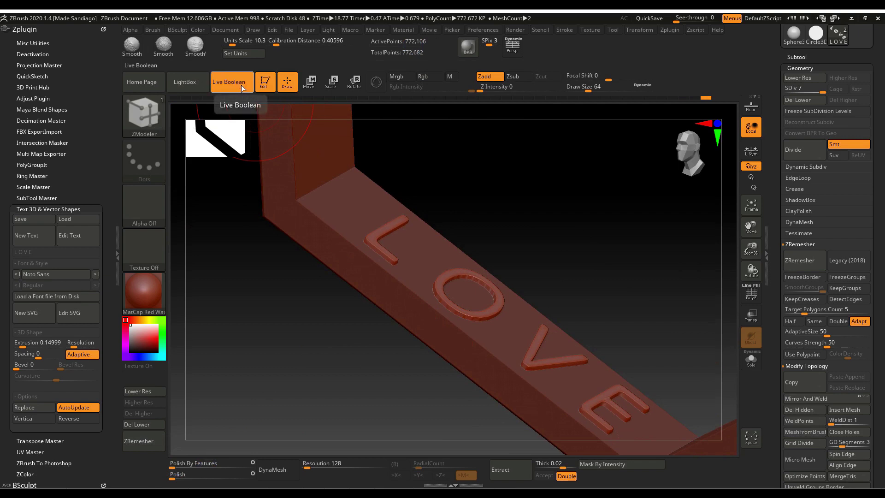
pyautogui.click(803, 57)
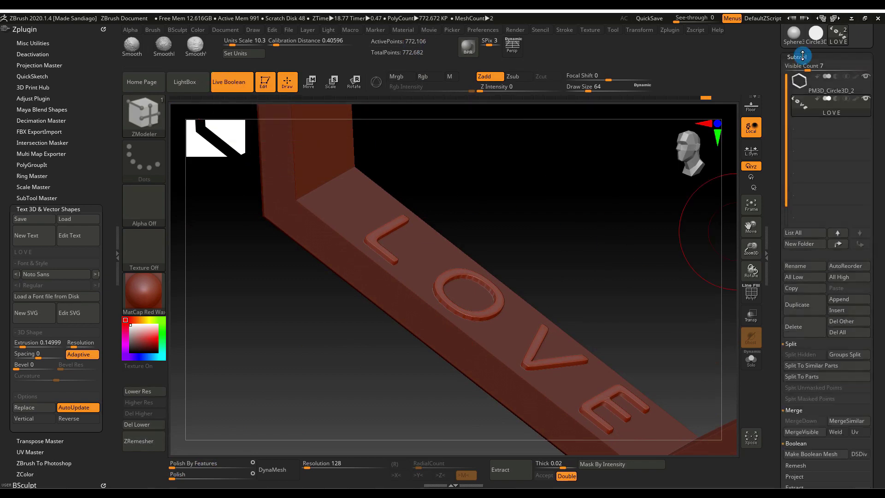
pyautogui.click(829, 104)
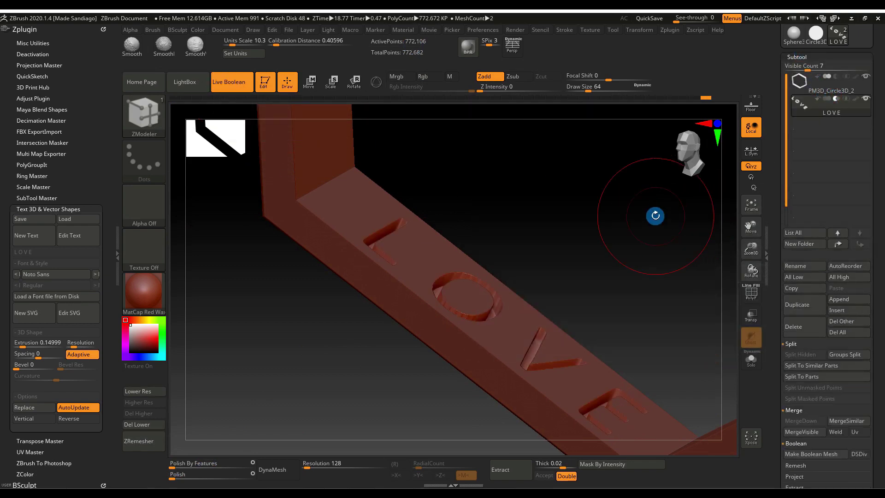
pyautogui.moveTo(654, 213)
pyautogui.mouseDown()
pyautogui.moveTo(638, 237)
pyautogui.moveTo(538, 152)
pyautogui.mouseUp()
pyautogui.keyDown('ctrl'); pyautogui.moveTo(538, 151); pyautogui.dragTo(514, 103, button='right'); pyautogui.keyUp('ctrl')
pyautogui.moveTo(551, 174); pyautogui.dragTo(583, 182, button='right')
pyautogui.moveTo(583, 182); pyautogui.dragTo(524, 213)
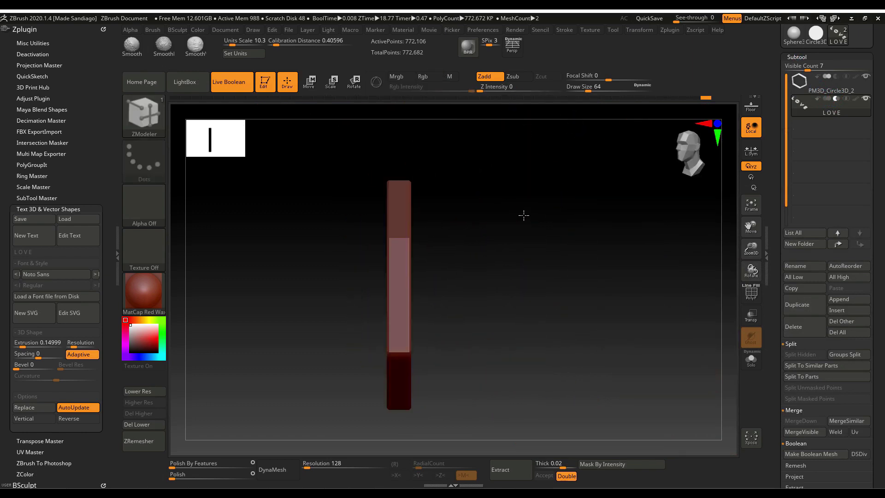
# - Make a Boolean mesh from the ring and LOVE text, load the resulting mesh and turn off Live Boolean
pyautogui.scroll(-5, 878, 295)
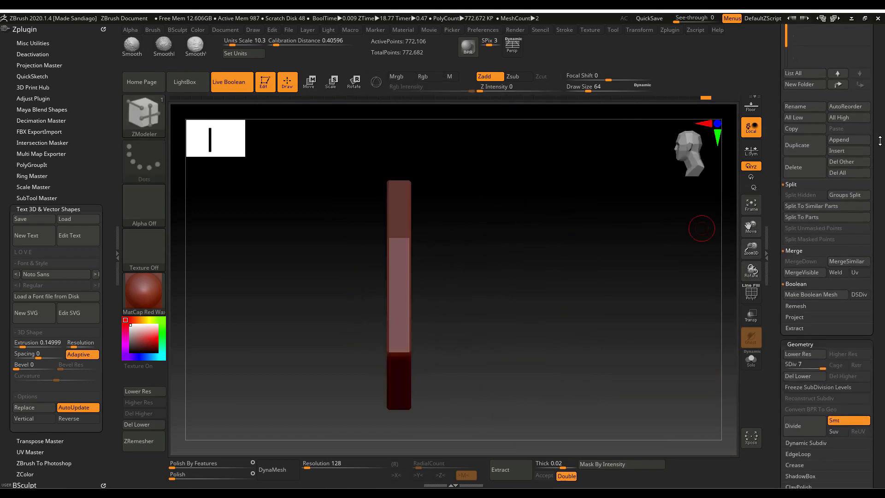
pyautogui.click(820, 297)
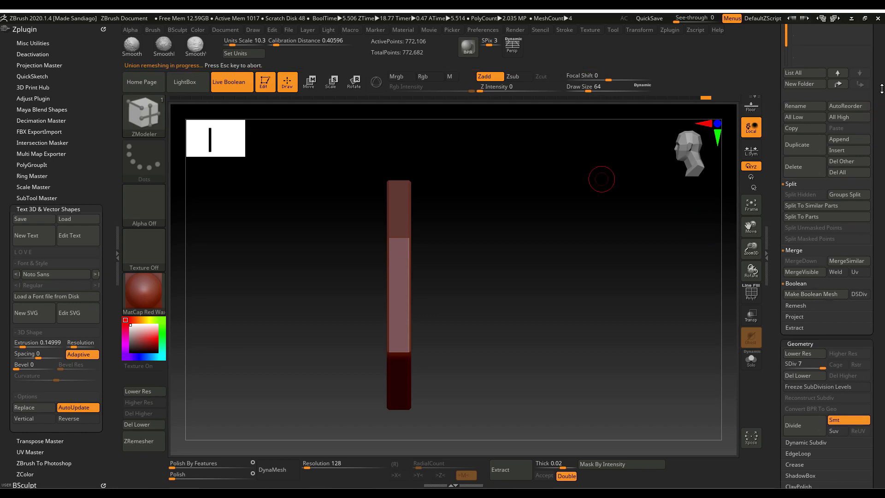
pyautogui.scroll(5, 881, 252)
pyautogui.scroll(3, 883, 253)
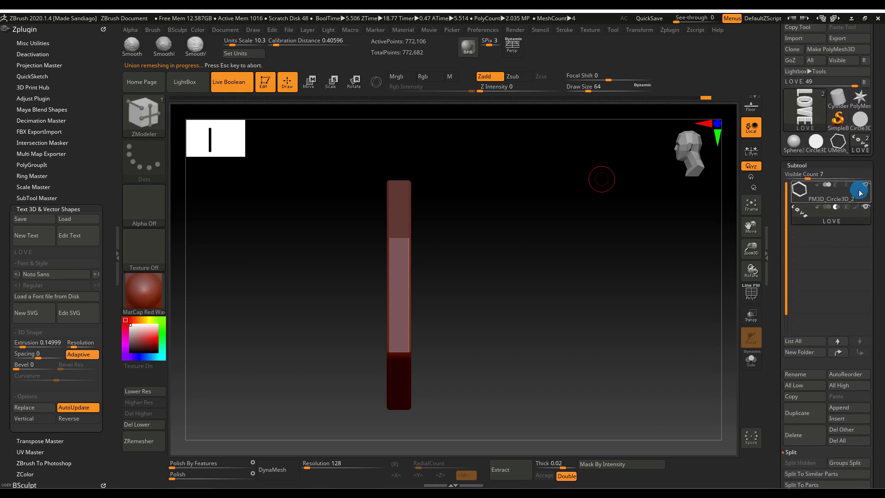
pyautogui.click(838, 145)
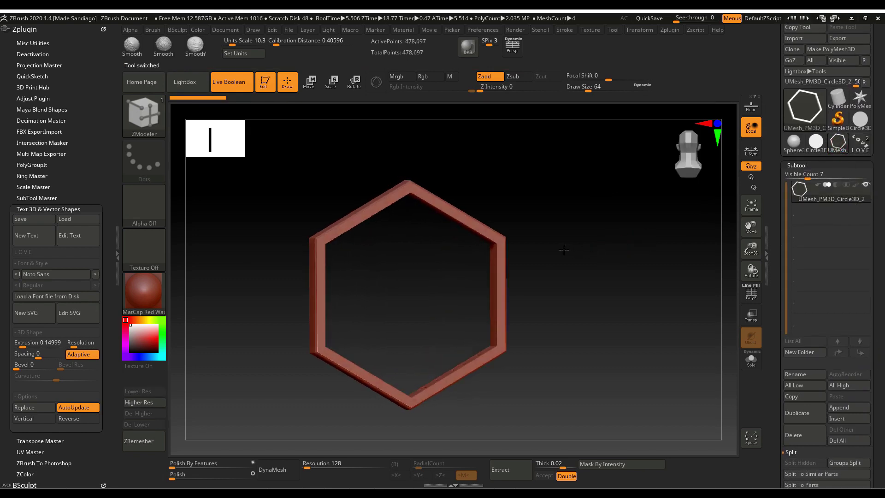
pyautogui.click(233, 83)
pyautogui.moveTo(480, 199)
pyautogui.mouseDown()
pyautogui.moveTo(492, 172)
pyautogui.moveTo(517, 196)
pyautogui.moveTo(492, 209)
pyautogui.moveTo(490, 179)
pyautogui.moveTo(540, 235)
pyautogui.moveTo(518, 323)
pyautogui.moveTo(590, 344)
pyautogui.moveTo(548, 309)
pyautogui.moveTo(569, 289)
pyautogui.mouseUp()
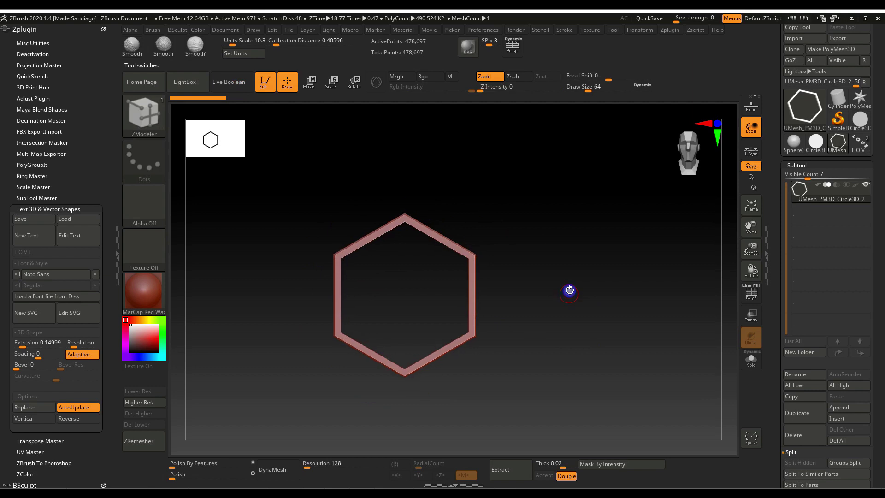
# - Rename the merged ring subtool as Hexagon Love Ring
pyautogui.click(817, 371)
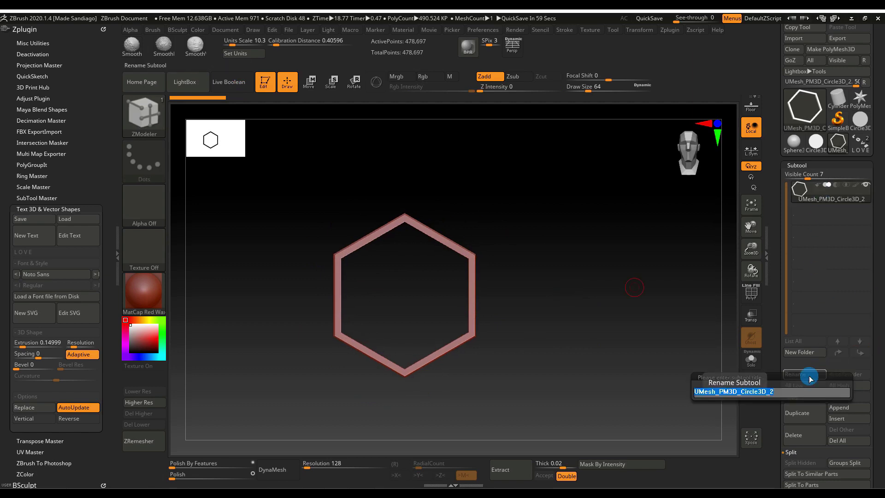
pyautogui.write('hEXA')
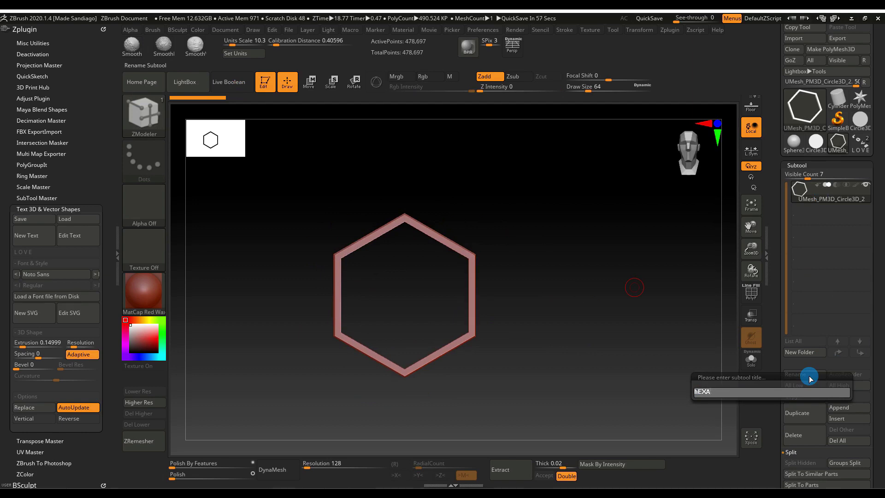
pyautogui.press('shift')
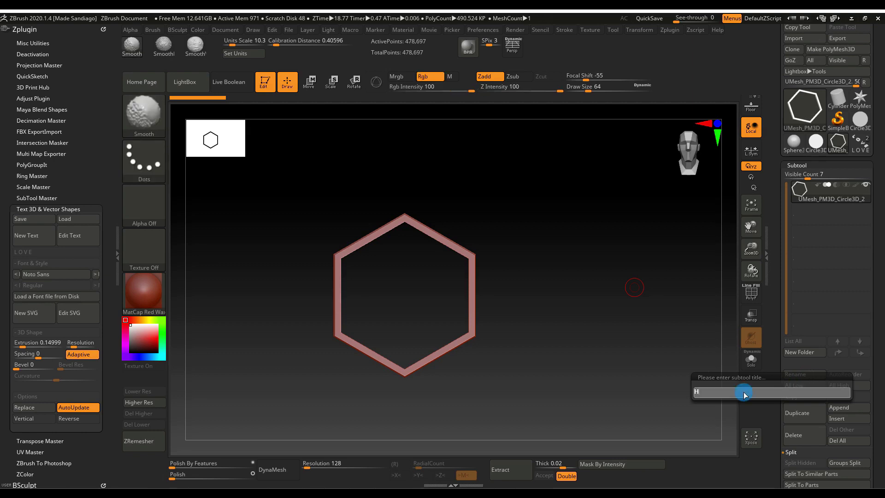
pyautogui.write('Hexagon')
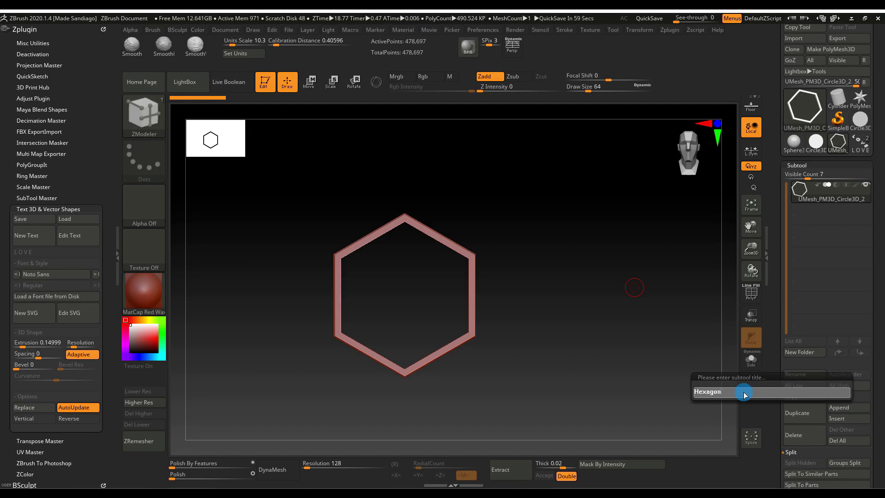
pyautogui.write(' Lo')
pyautogui.write('ve')
pyautogui.write(' Pl')
pyautogui.write('ng')
pyautogui.press('Return')
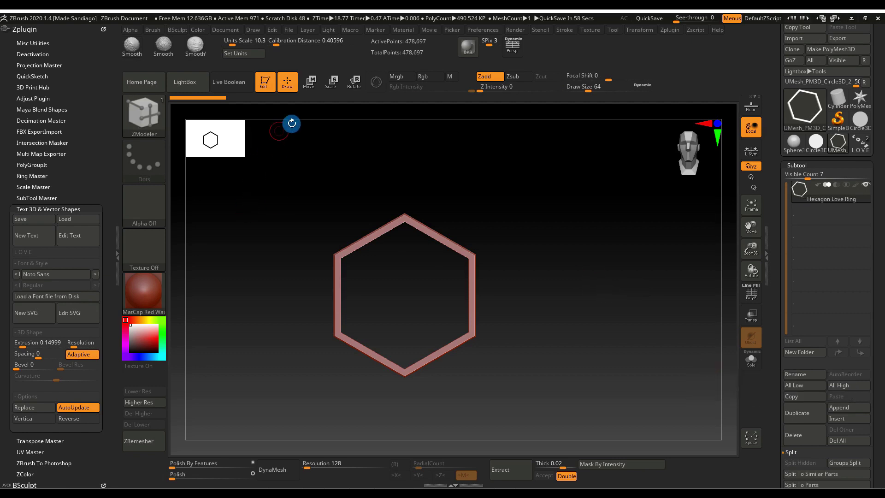
# - Measure the hexagonal ring's inner width horizontally between its two vertical walls
pyautogui.click(311, 83)
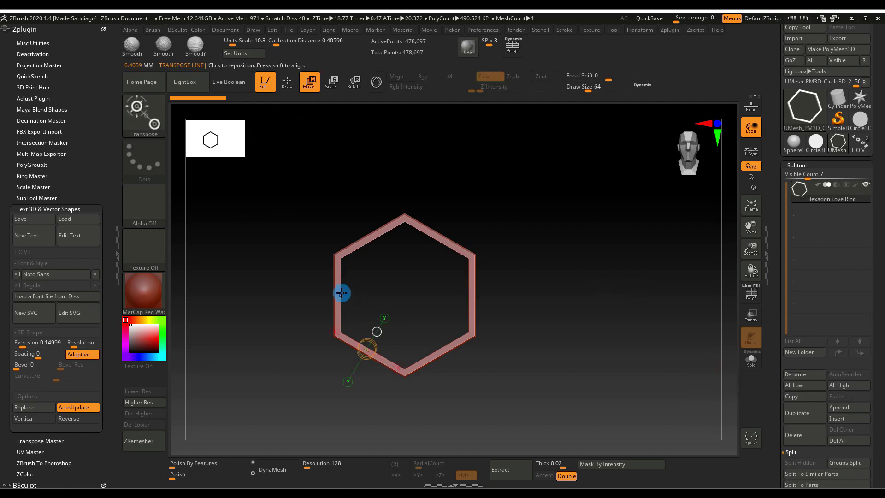
pyautogui.keyDown('shift'); pyautogui.moveTo(341, 292); pyautogui.dragTo(461, 291); pyautogui.keyUp('shift')
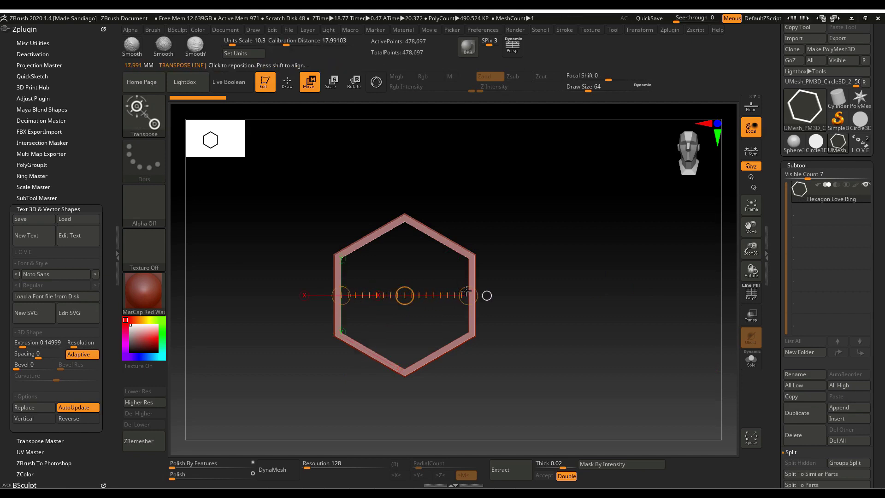
pyautogui.keyDown('ctrl'); pyautogui.moveTo(340, 276); pyautogui.dragTo(430, 336, button='right'); pyautogui.keyUp('ctrl')
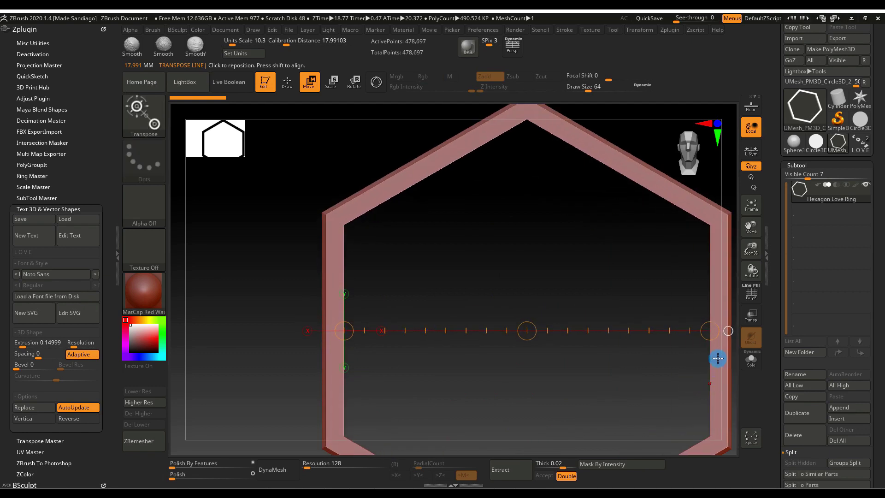
# - Check the measuring line against the ring's inner wall and set the calibration distance to 18 mm
pyautogui.keyDown('alt'); pyautogui.moveTo(717, 358); pyautogui.dragTo(581, 348, button='right'); pyautogui.keyUp('alt')
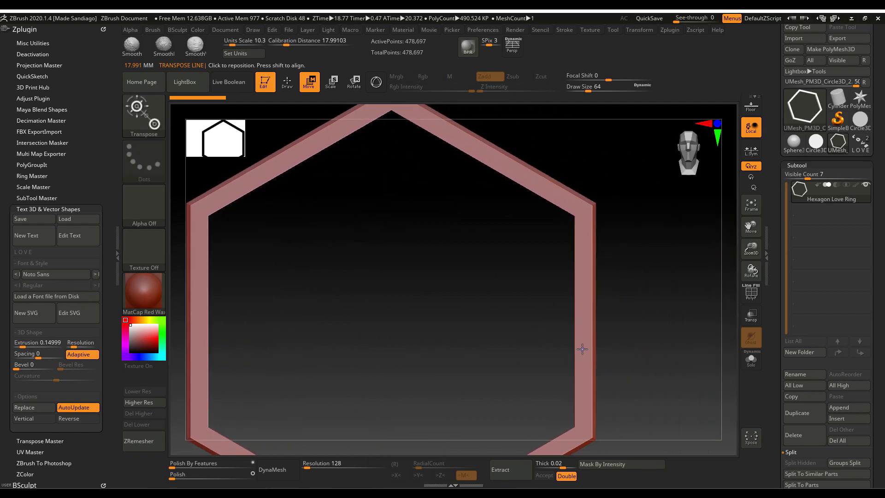
pyautogui.keyDown('ctrl'); pyautogui.moveTo(578, 303); pyautogui.dragTo(680, 398, button='right'); pyautogui.keyUp('ctrl')
pyautogui.keyDown('alt'); pyautogui.moveTo(681, 397); pyautogui.dragTo(655, 346); pyautogui.keyUp('alt')
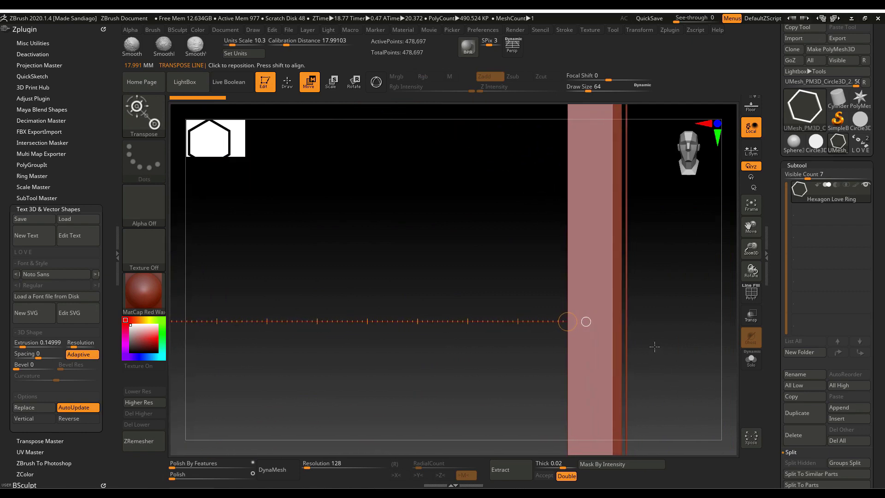
pyautogui.keyDown('ctrl'); pyautogui.moveTo(655, 347); pyautogui.dragTo(585, 233, button='right'); pyautogui.keyUp('ctrl')
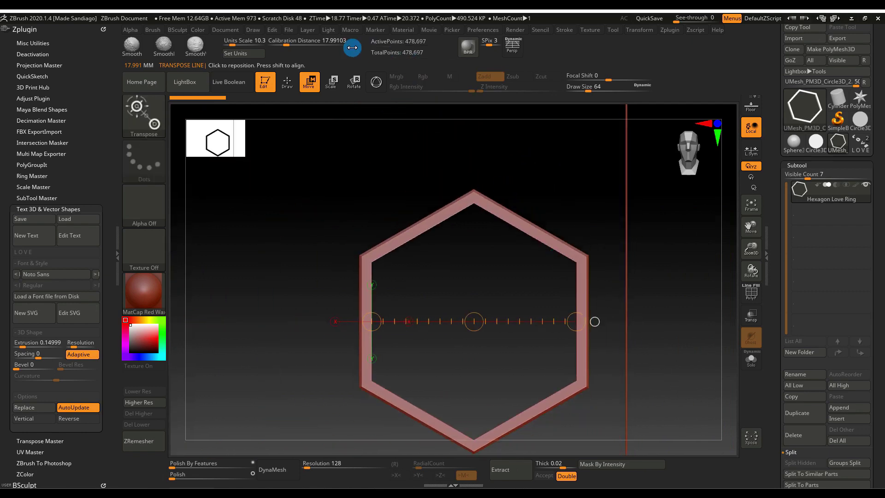
pyautogui.click(340, 41)
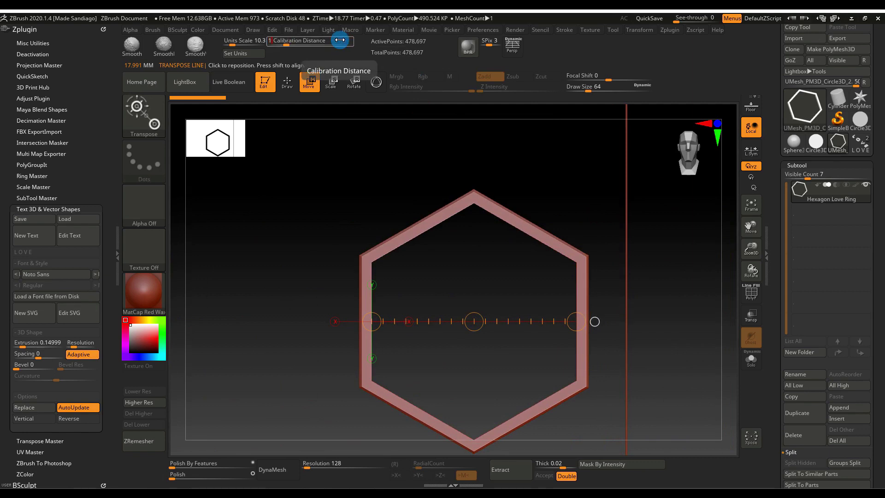
pyautogui.write('18')
pyautogui.press('Return')
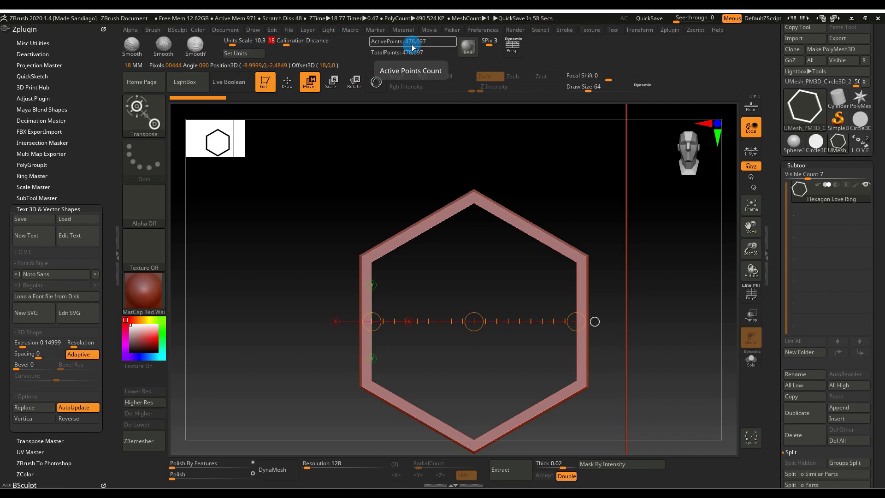
# - Pre-process the current ring subtool in Decimation Master and decimate it with the 20 k points preset
pyautogui.click(76, 209)
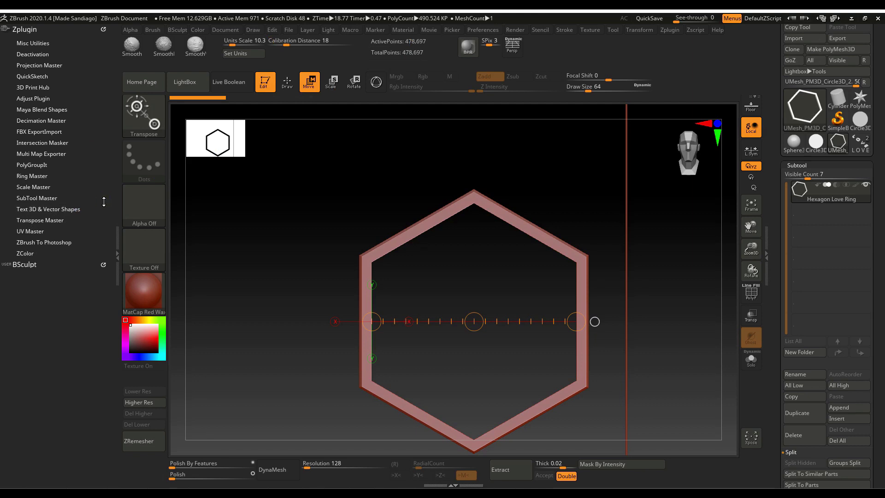
pyautogui.click(76, 122)
pyautogui.click(57, 120)
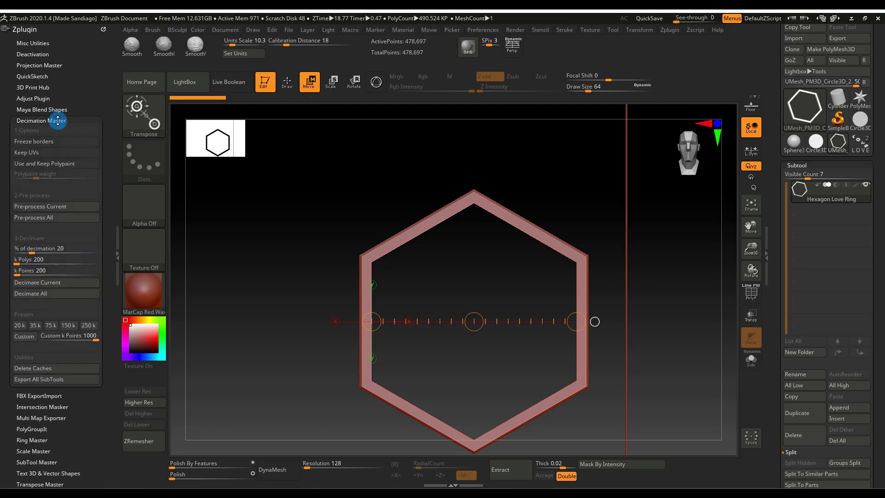
pyautogui.click(63, 207)
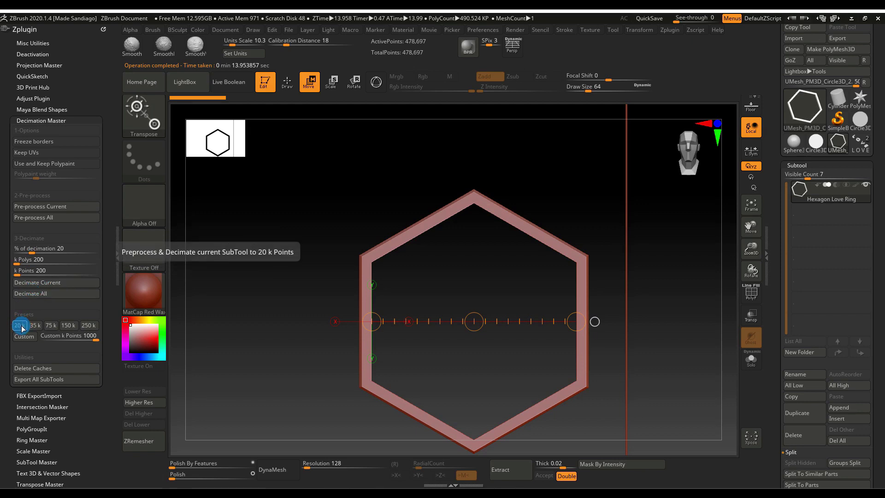
pyautogui.moveTo(410, 283); pyautogui.dragTo(456, 284)
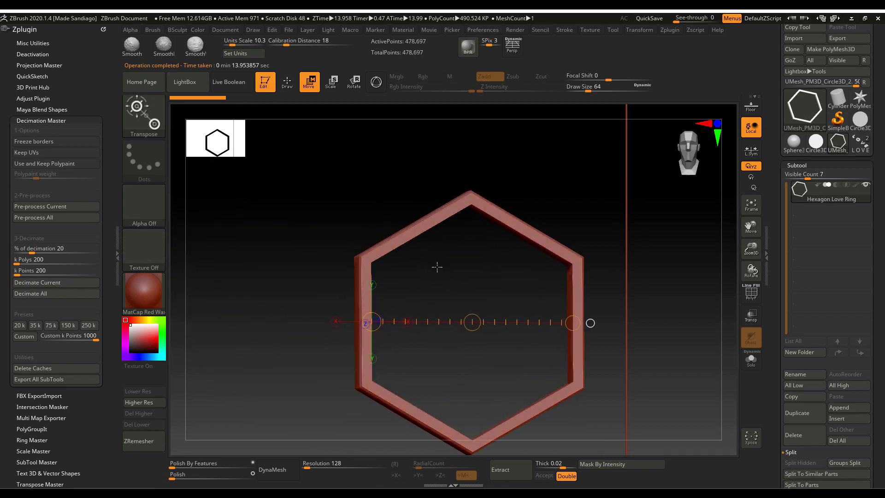
pyautogui.click(20, 325)
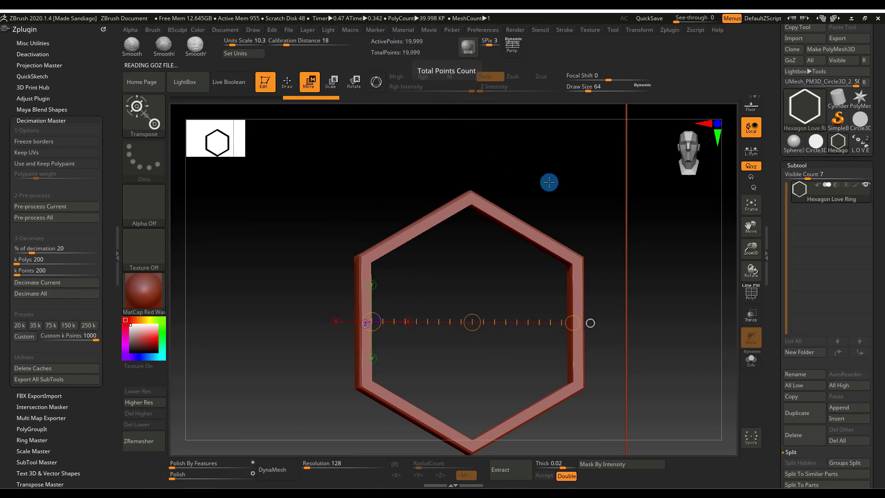
# - Open the 3D Print Hub settings and choose X as the size update option
pyautogui.keyDown('shift'); pyautogui.moveTo(549, 182); pyautogui.dragTo(543, 182); pyautogui.keyUp('shift')
pyautogui.press('f')
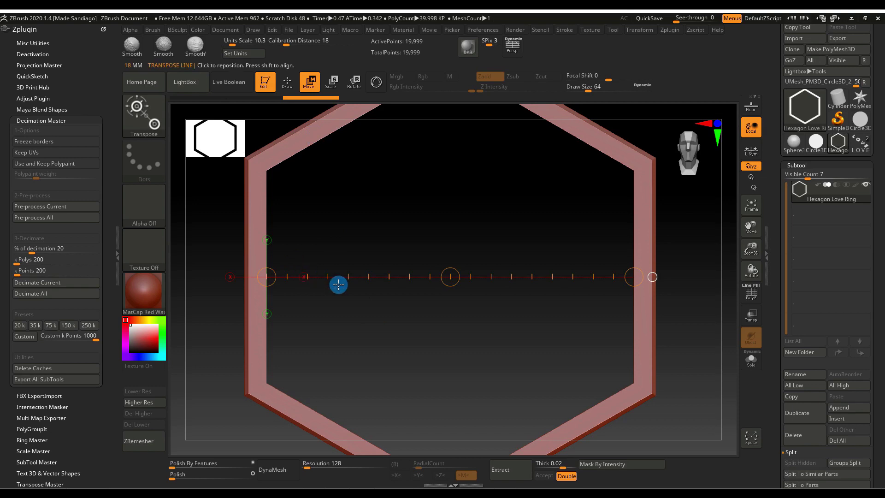
pyautogui.click(34, 121)
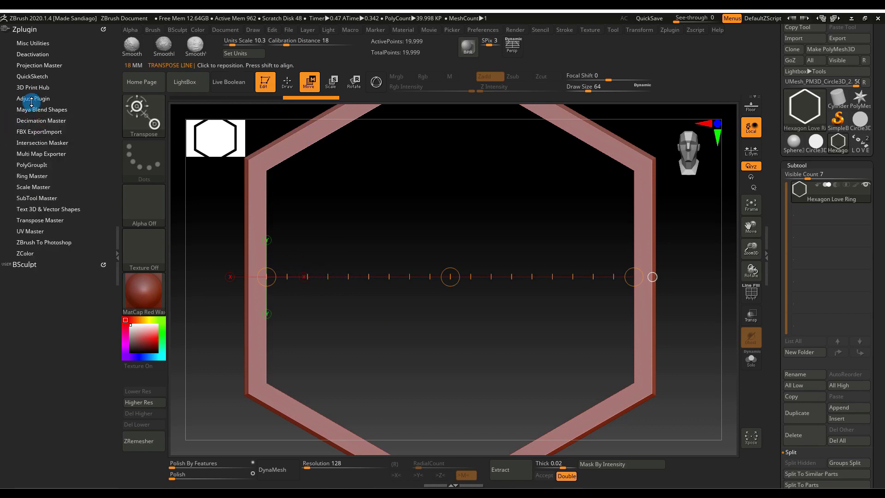
pyautogui.click(34, 87)
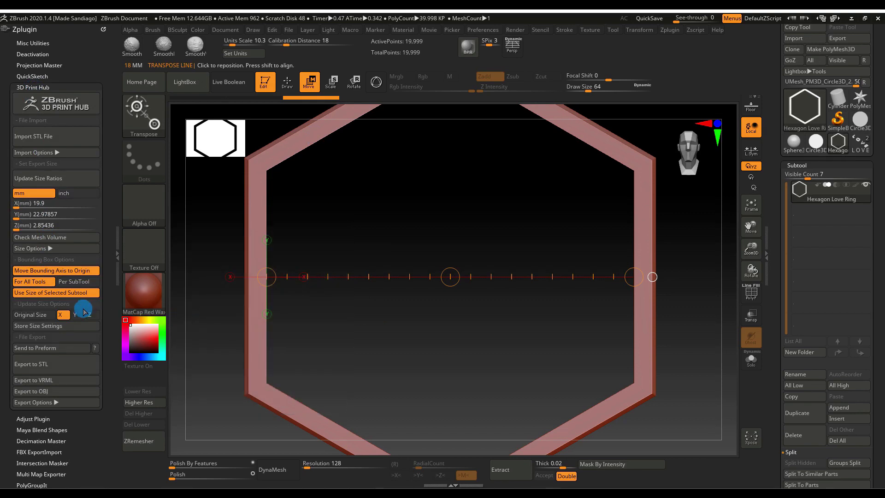
pyautogui.click(35, 320)
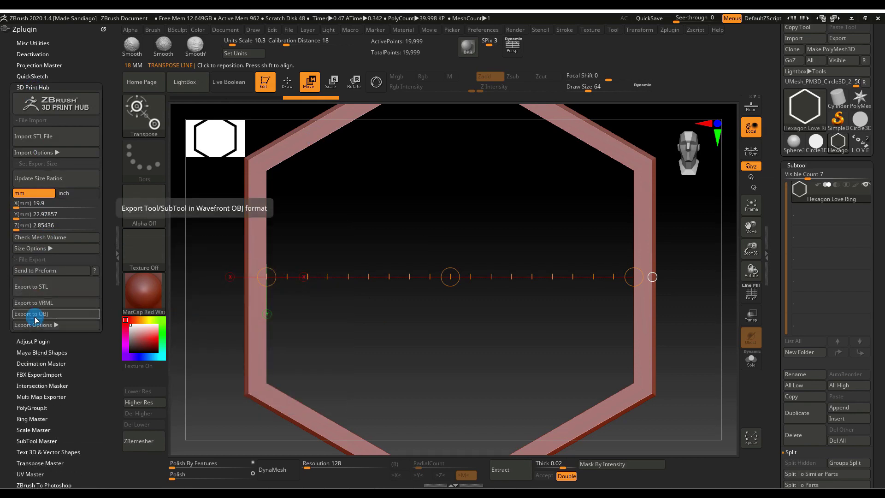
pyautogui.click(30, 248)
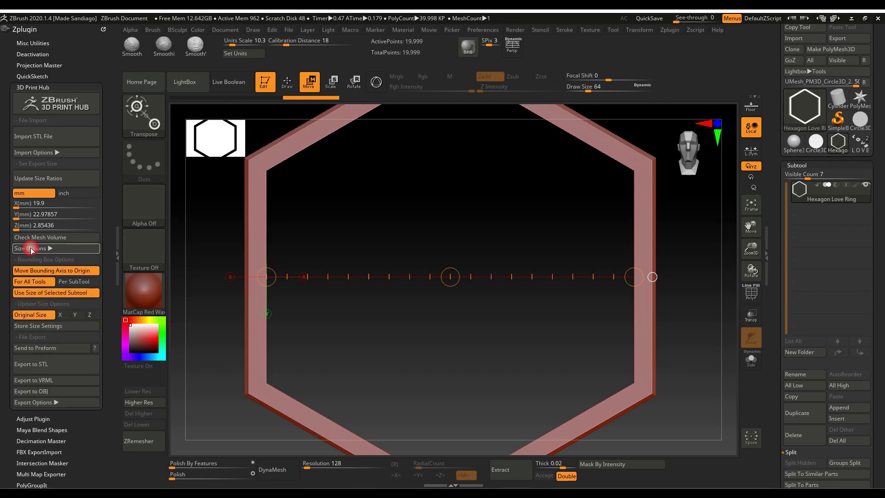
pyautogui.click(62, 315)
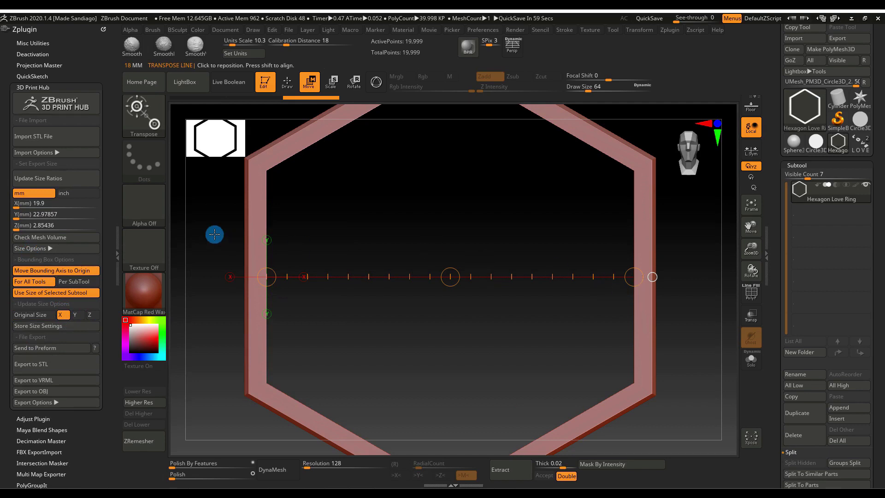
# - Set the export width X to 18 mm and update the size ratios
pyautogui.click(62, 208)
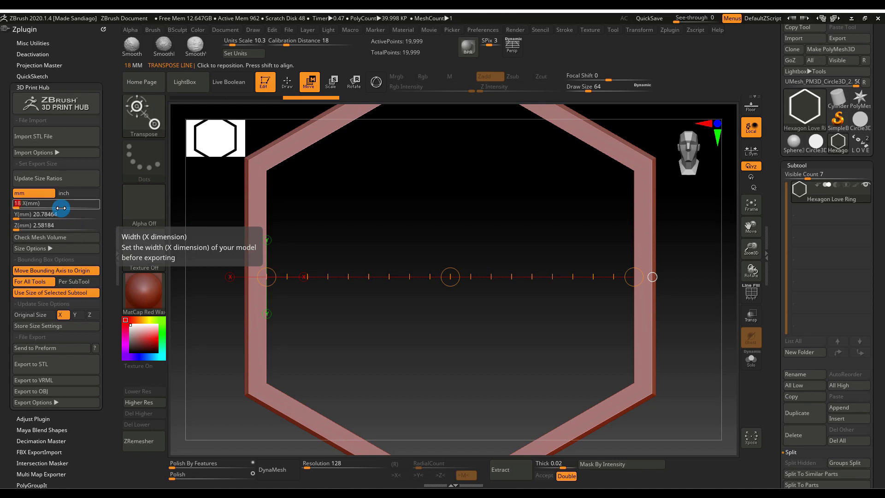
pyautogui.write('18')
pyautogui.press('Return')
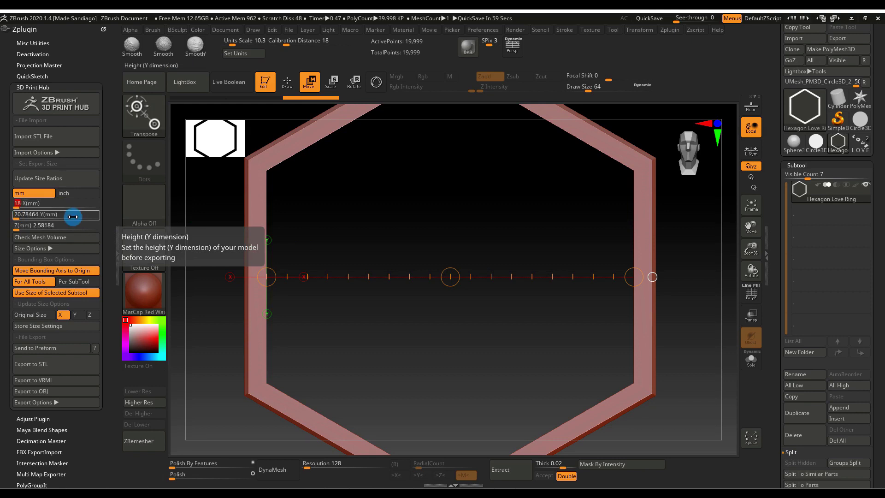
pyautogui.click(57, 179)
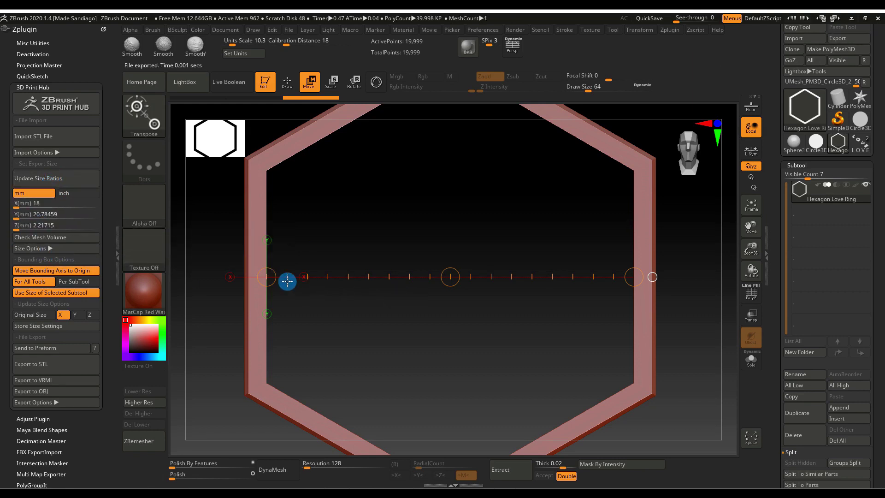
# - Measure the ring's outer width by moving both ends of the measuring line to its outer vertical edges
pyautogui.keyDown('ctrl'); pyautogui.moveTo(253, 255); pyautogui.dragTo(276, 279, button='right'); pyautogui.keyUp('ctrl')
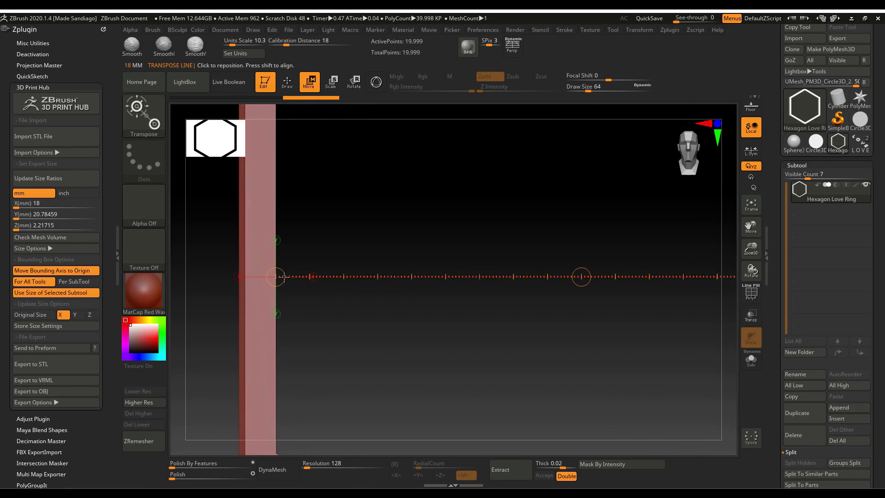
pyautogui.moveTo(343, 276); pyautogui.dragTo(306, 277)
pyautogui.keyDown('ctrl'); pyautogui.moveTo(623, 342); pyautogui.dragTo(573, 294, button='right'); pyautogui.keyUp('ctrl')
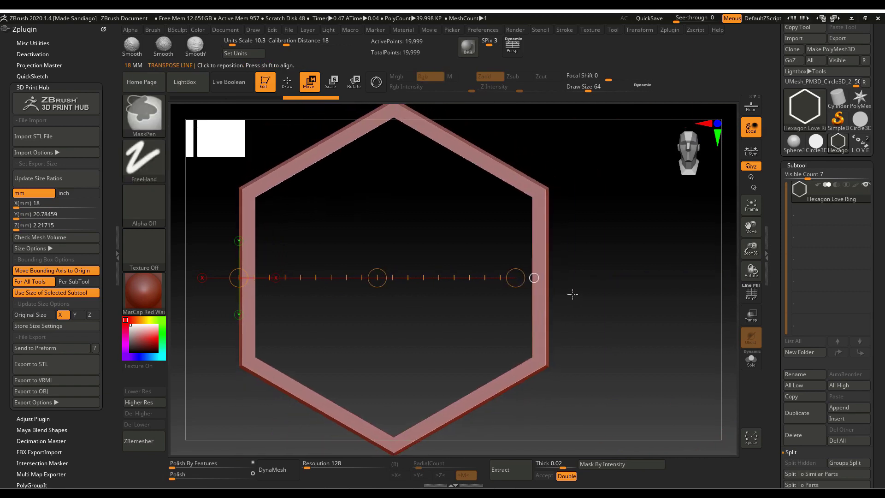
pyautogui.moveTo(519, 286); pyautogui.dragTo(551, 289)
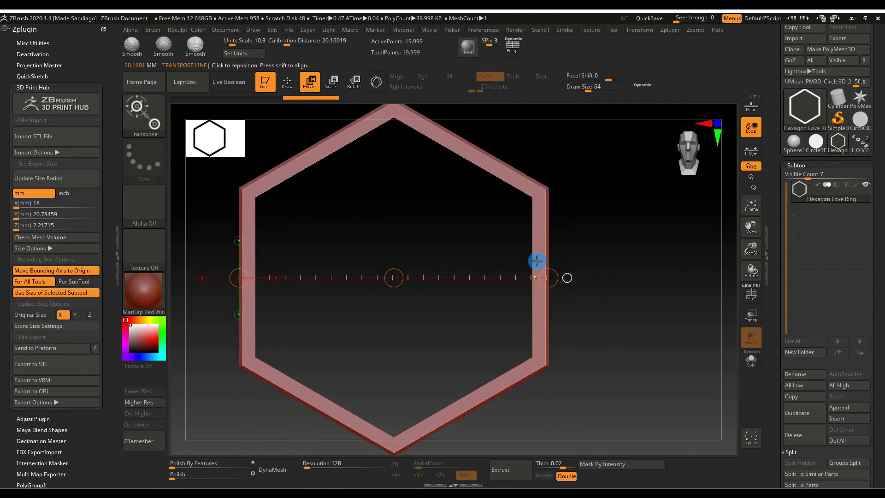
pyautogui.keyDown('ctrl'); pyautogui.moveTo(535, 261); pyautogui.dragTo(755, 420, button='right'); pyautogui.keyUp('ctrl')
pyautogui.moveTo(611, 288); pyautogui.dragTo(613, 285)
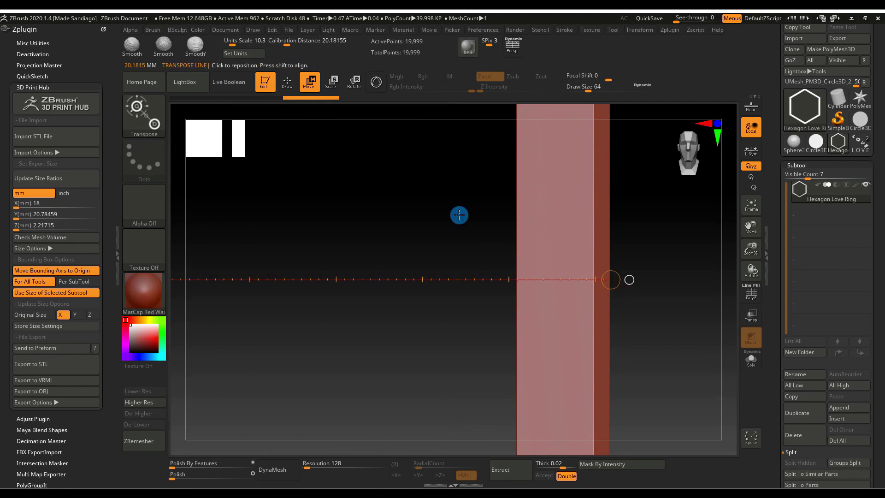
pyautogui.keyDown('ctrl'); pyautogui.moveTo(578, 236); pyautogui.dragTo(687, 328, button='right'); pyautogui.keyUp('ctrl')
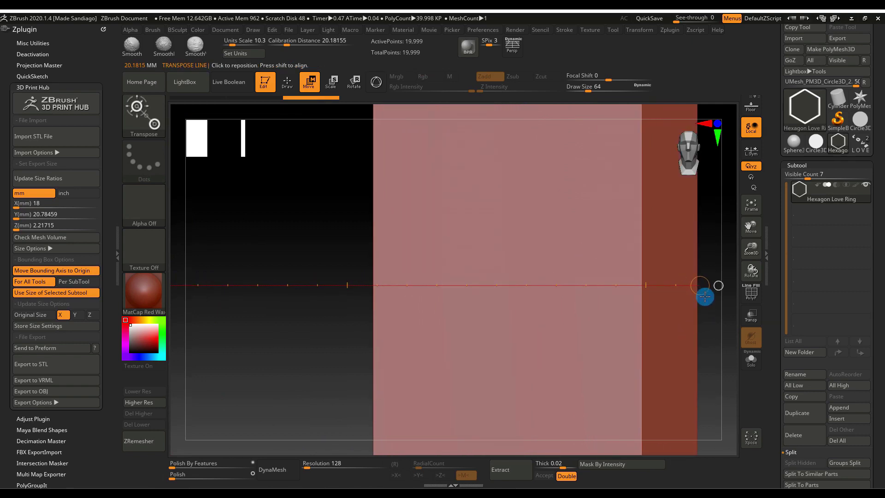
pyautogui.moveTo(702, 292); pyautogui.dragTo(701, 291)
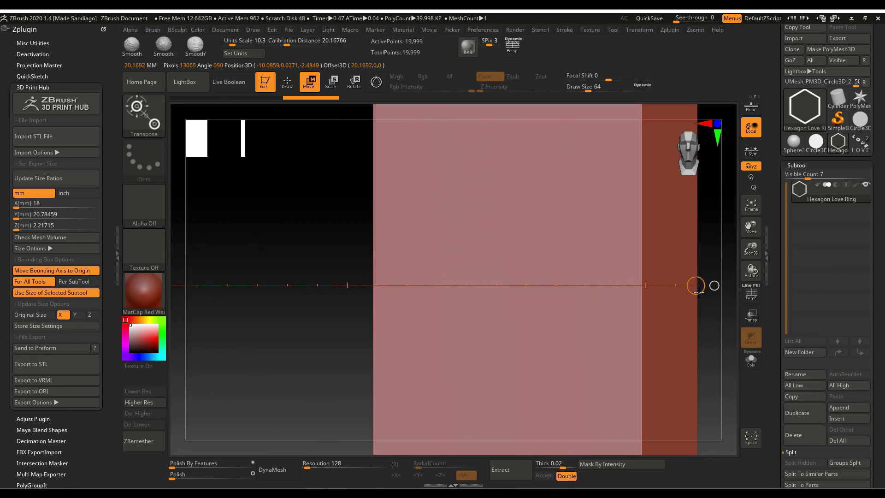
pyautogui.click(751, 206)
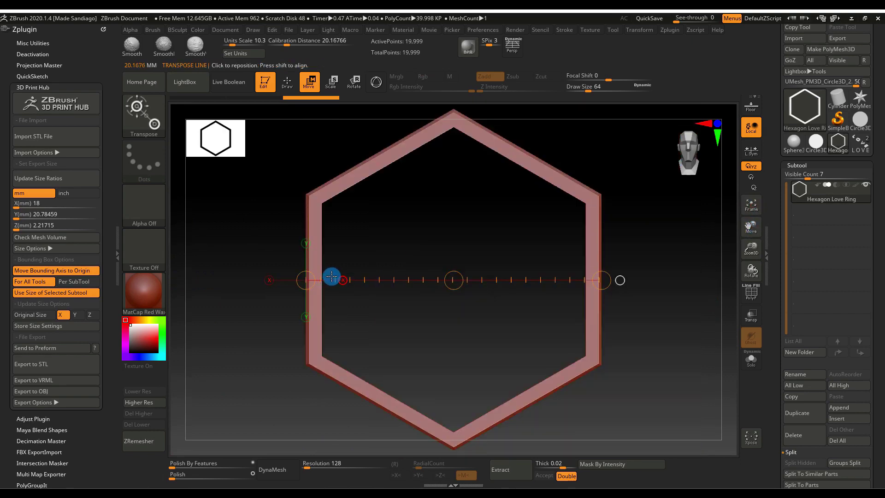
pyautogui.keyDown('ctrl'); pyautogui.moveTo(311, 277); pyautogui.dragTo(362, 201, button='right'); pyautogui.keyUp('ctrl')
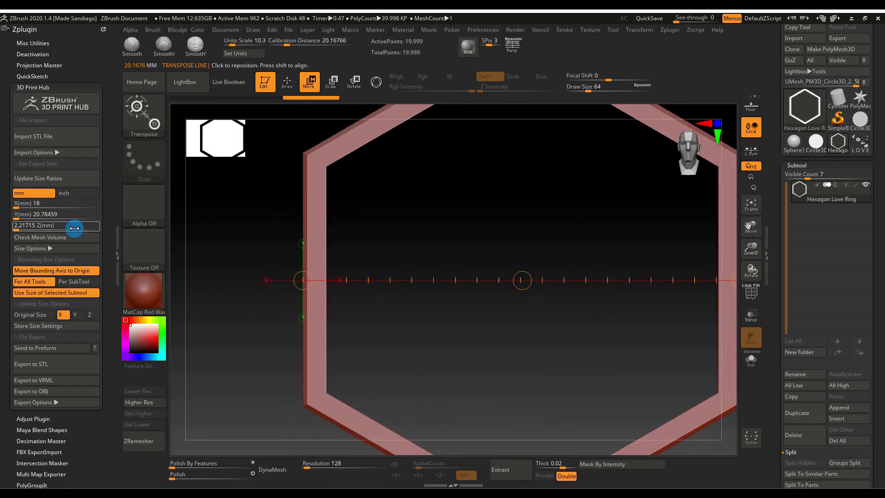
# - Set the export width X to 20 mm, update the size ratios and store the size settings
pyautogui.click(37, 205)
pyautogui.click(36, 204)
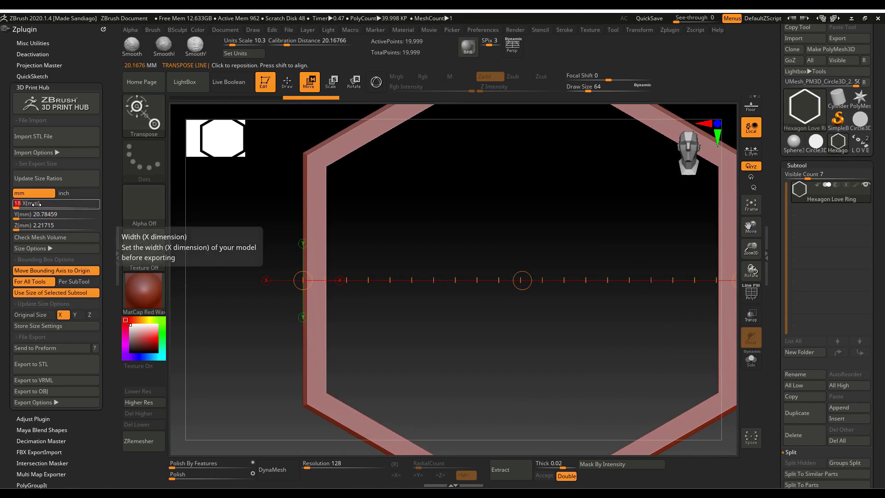
pyautogui.write('20')
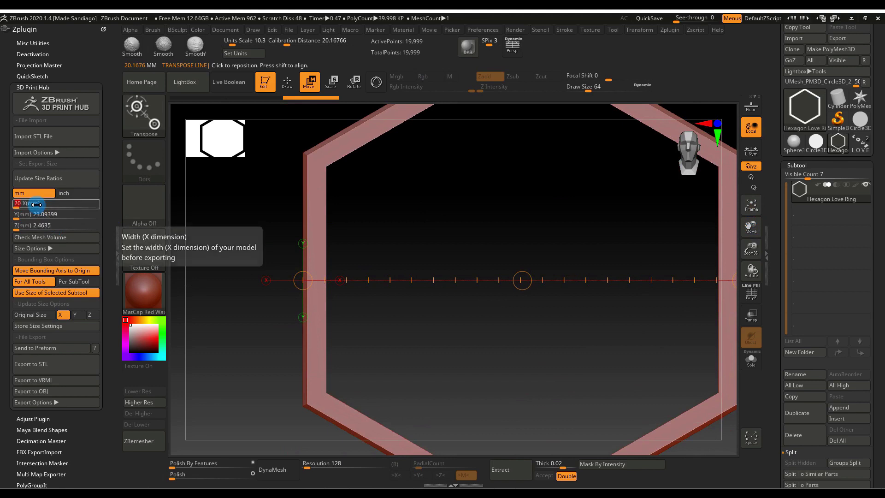
pyautogui.press('Return')
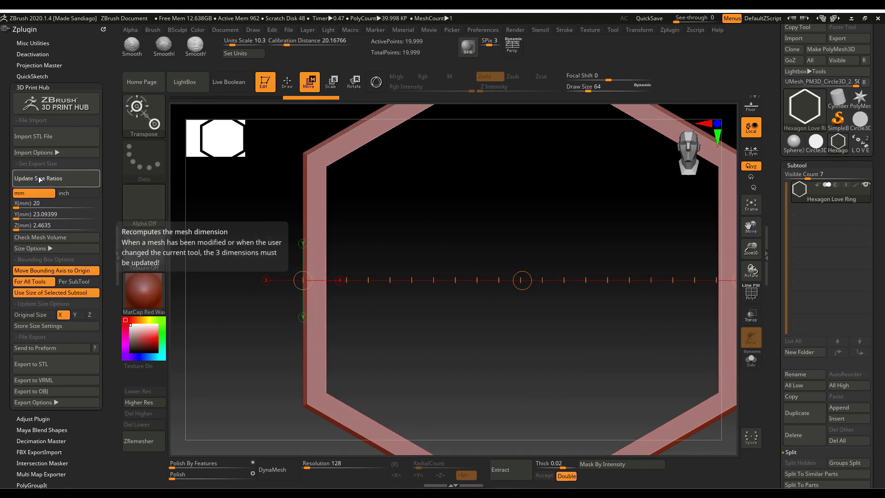
pyautogui.click(38, 178)
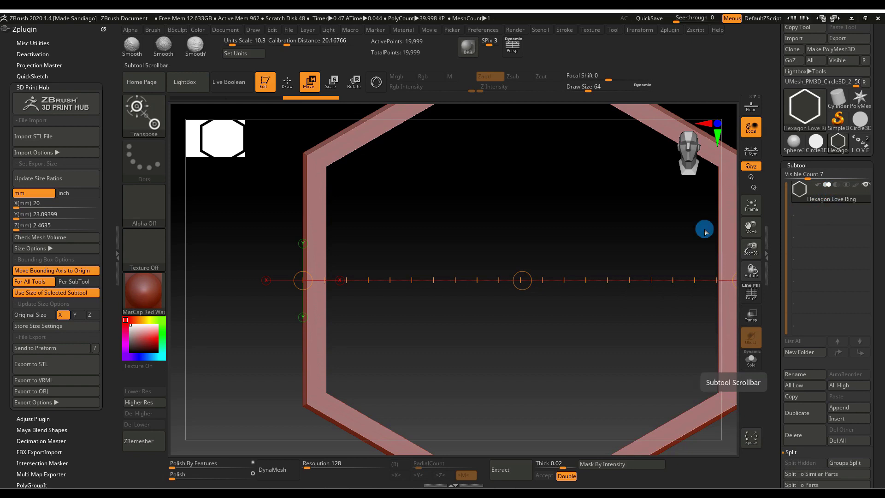
pyautogui.click(82, 330)
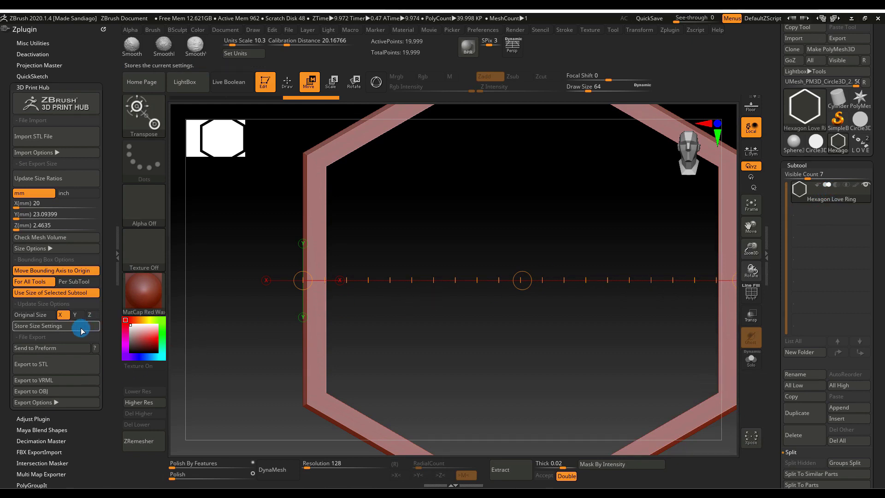
# - Export the ring as Hexagon_Love_Ring.stl into the Hexagon Love Ring folder and switch to RhinoGold
pyautogui.click(60, 365)
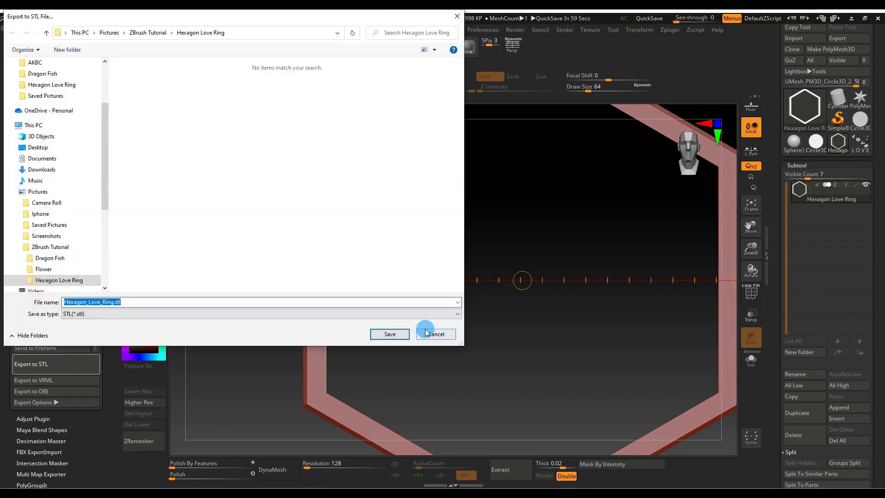
pyautogui.click(391, 335)
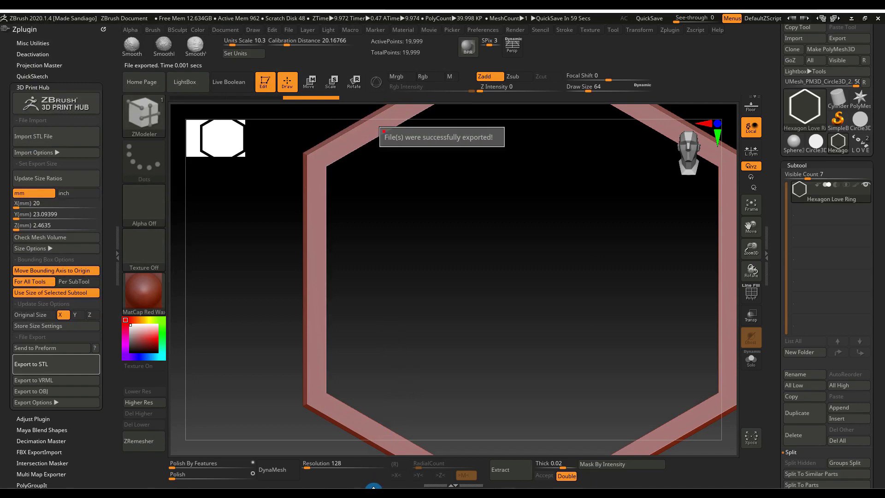
pyautogui.click(370, 492)
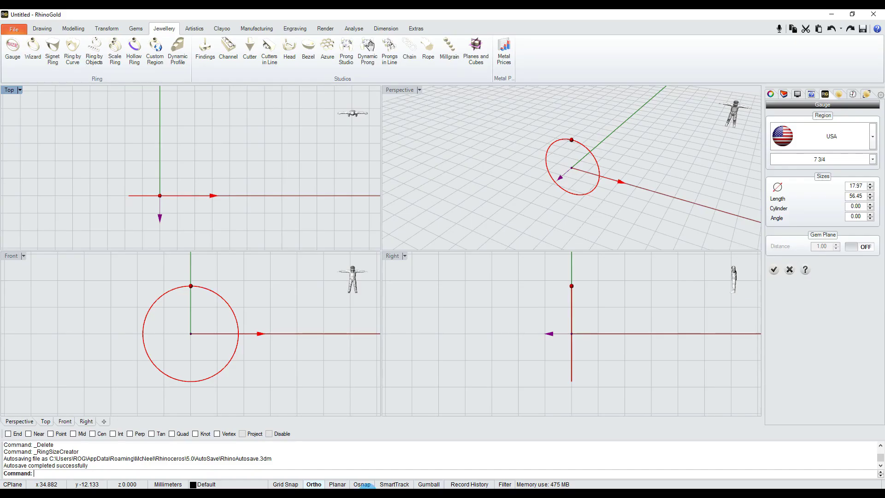
# - Cancel the open ring gauge and import Hexagon_Love_Ring.stl from the Hexagon Love Ring folder into the scene
pyautogui.click(104, 210)
pyautogui.click(14, 29)
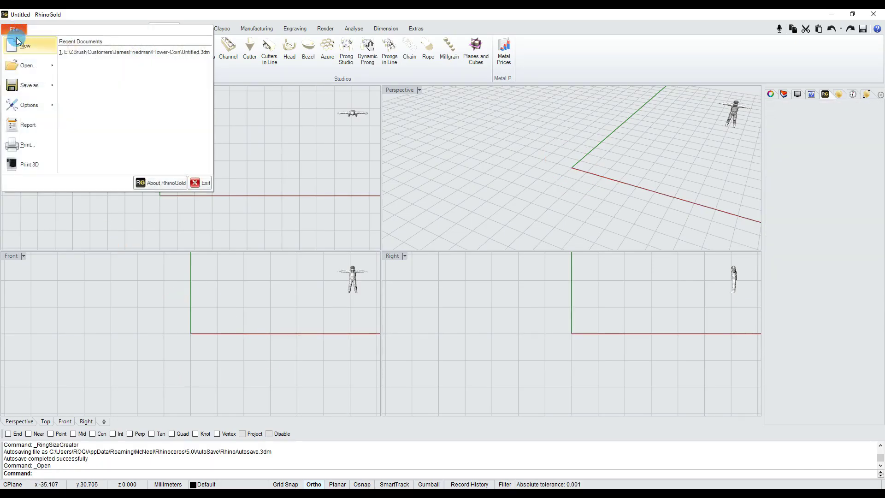
pyautogui.moveTo(28, 66)
pyautogui.click(84, 98)
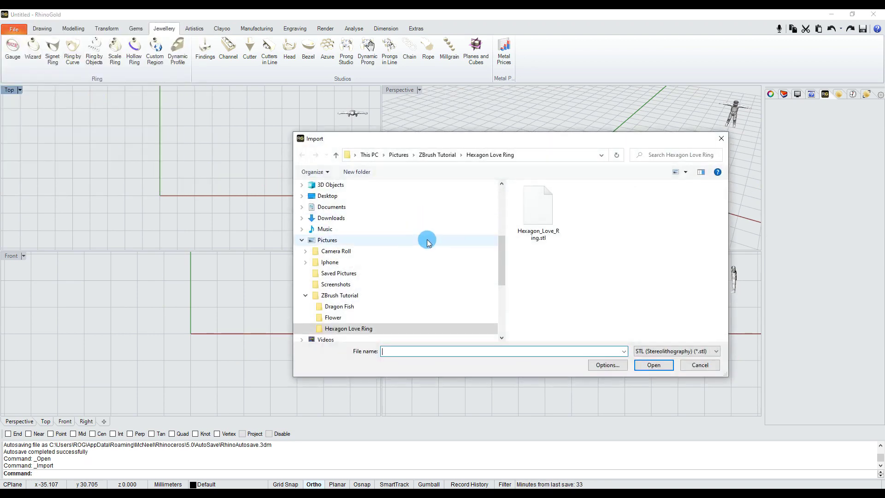
pyautogui.doubleClick(537, 209)
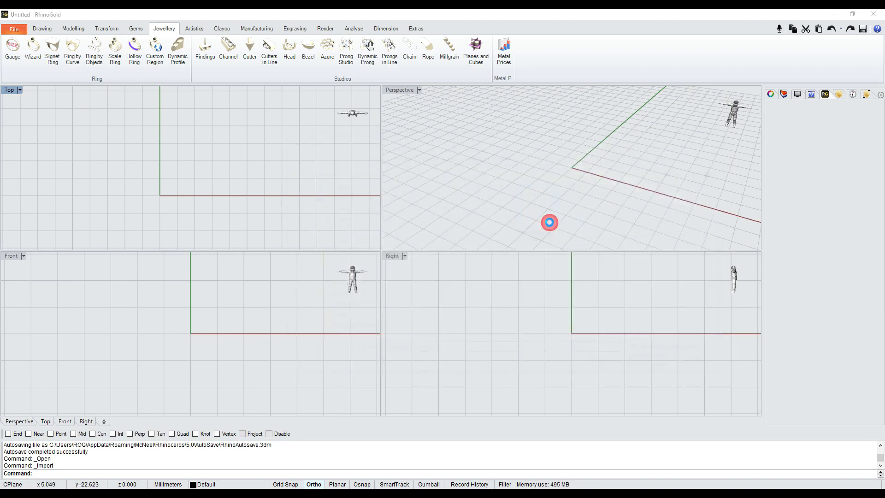
pyautogui.click(406, 285)
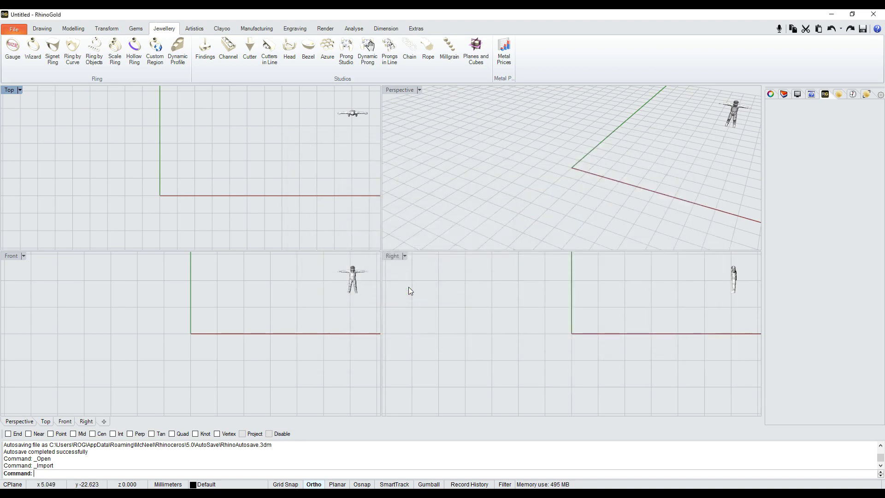
# - Maximise the Top view and add a horizontal dimension across the ring's opening between its two inner vertical edges
pyautogui.doubleClick(10, 91)
pyautogui.moveTo(372, 217); pyautogui.dragTo(321, 208, button='right')
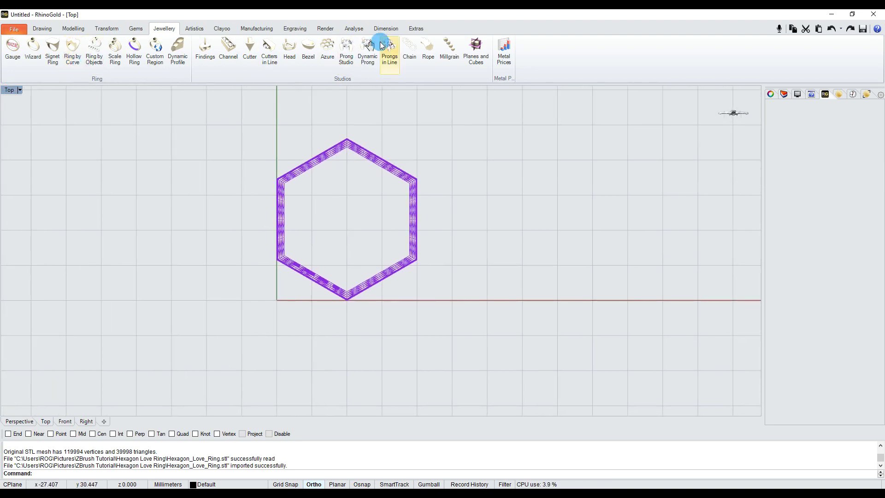
pyautogui.click(386, 28)
pyautogui.click(44, 56)
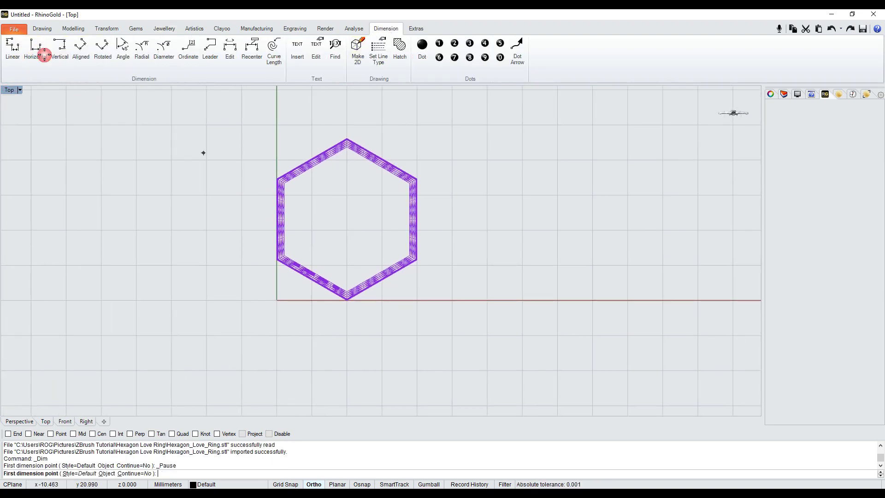
pyautogui.scroll(5, 286, 223)
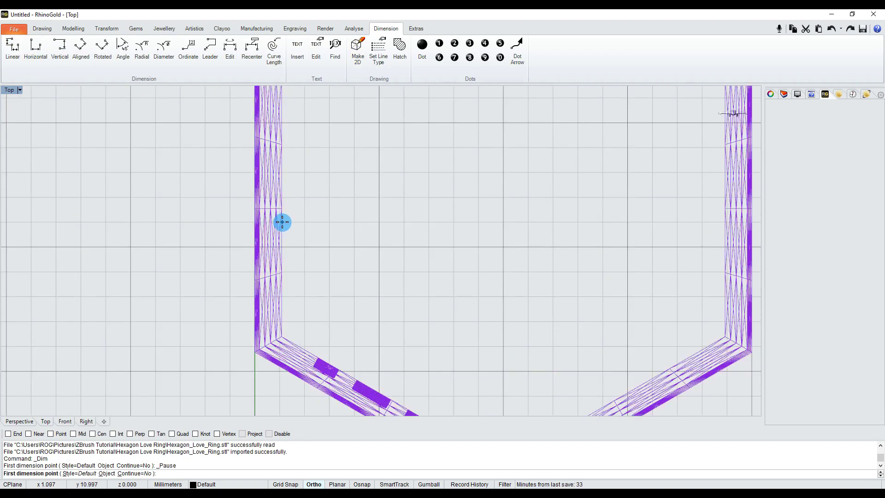
pyautogui.click(281, 222)
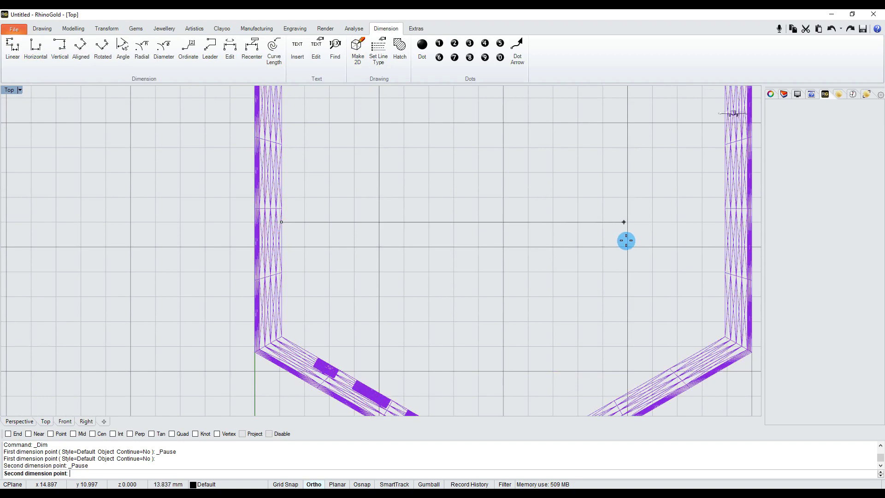
pyautogui.click(725, 223)
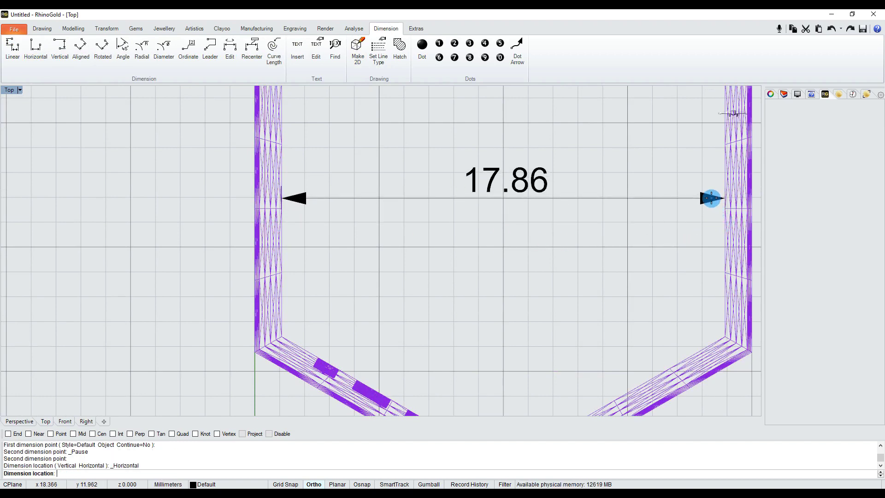
pyautogui.click(711, 198)
pyautogui.scroll(-2, 507, 203)
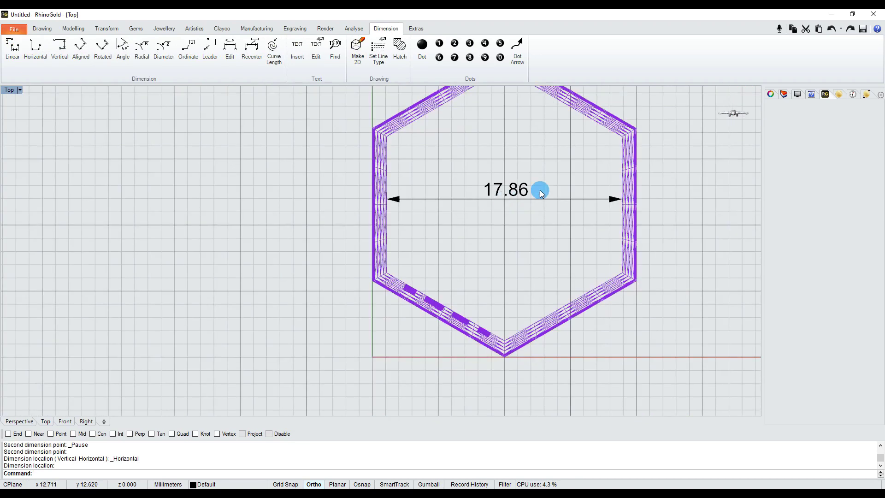
pyautogui.scroll(-2, 541, 189)
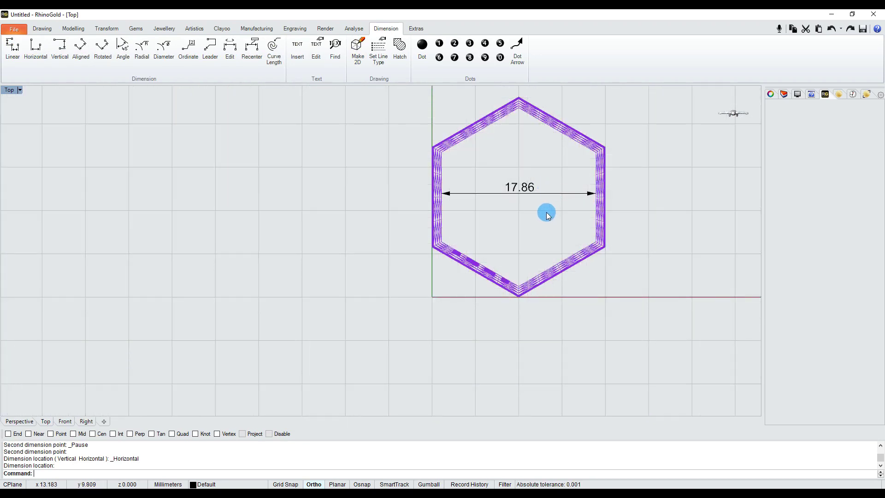
# - Dismiss the pop-up tool palette and deselect the imported ring mesh
pyautogui.middleClick(547, 212)
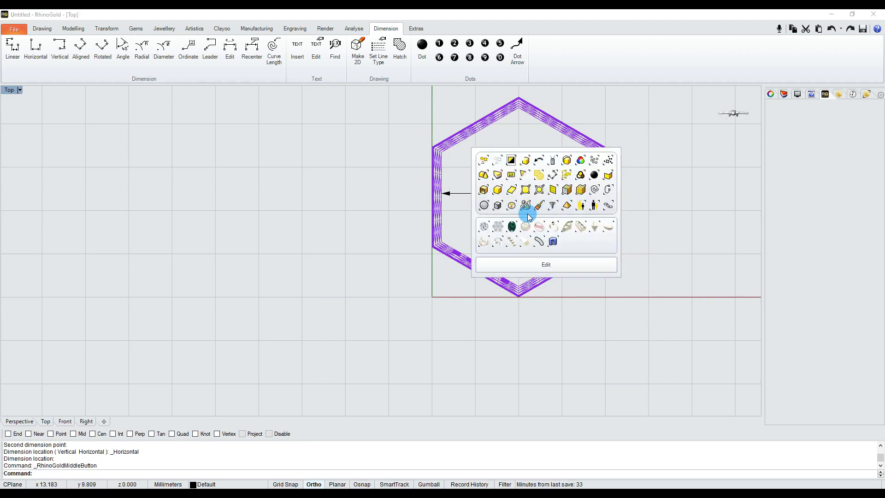
pyautogui.click(518, 139)
pyautogui.click(424, 244)
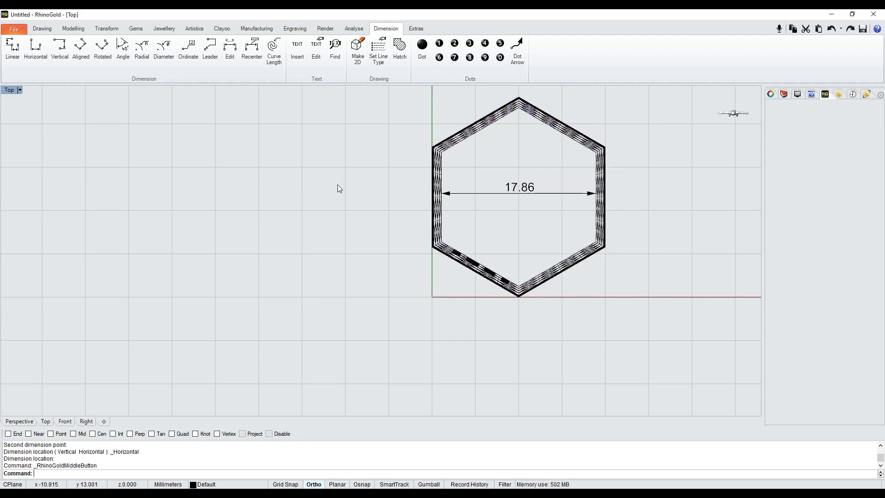
pyautogui.click(404, 226)
pyautogui.click(427, 248)
pyautogui.moveTo(427, 249)
pyautogui.mouseDown(button='right')
pyautogui.moveTo(375, 247)
pyautogui.moveTo(273, 283)
pyautogui.mouseUp(button='right')
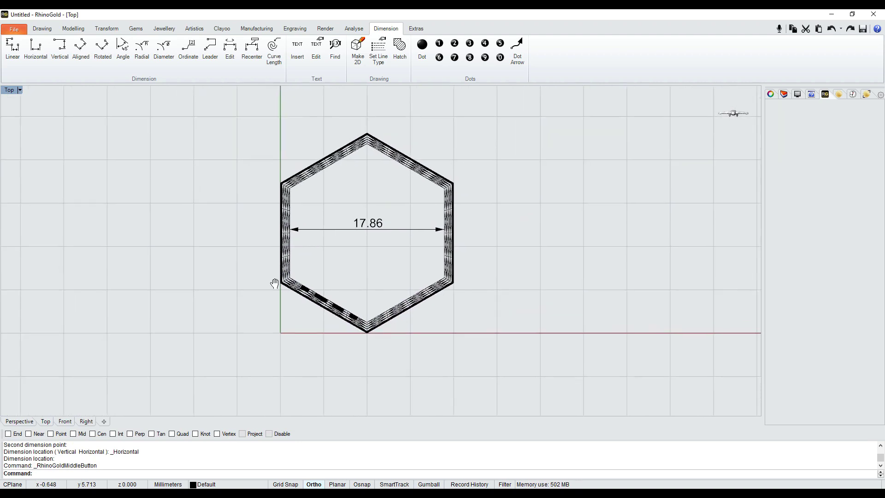
pyautogui.rightClick(362, 253)
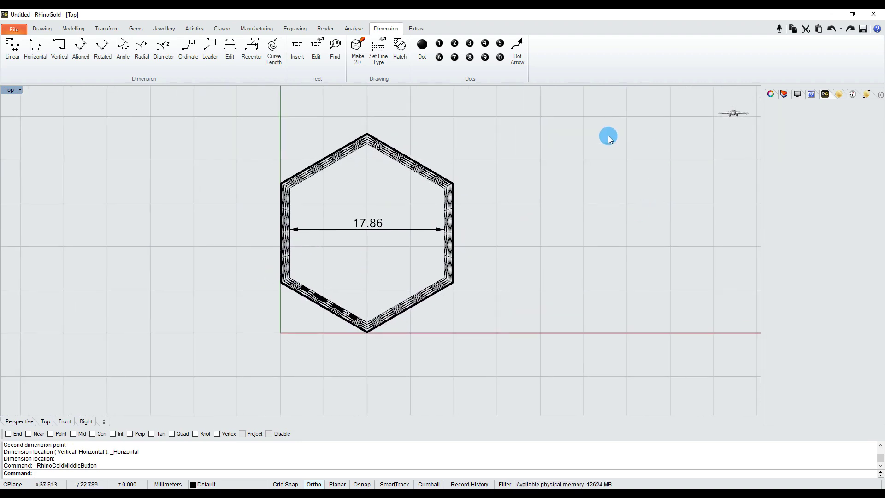
# - Start the Gauge tool for creating a ring size circle
pyautogui.click(165, 29)
pyautogui.click(13, 46)
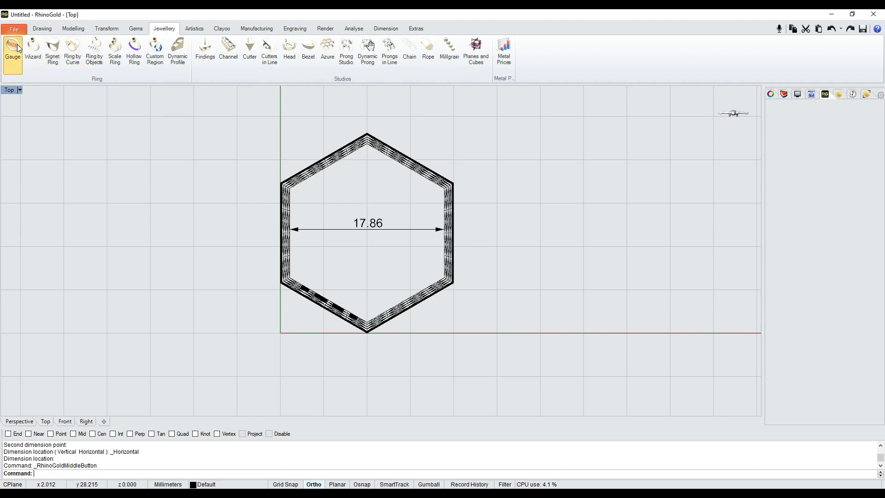